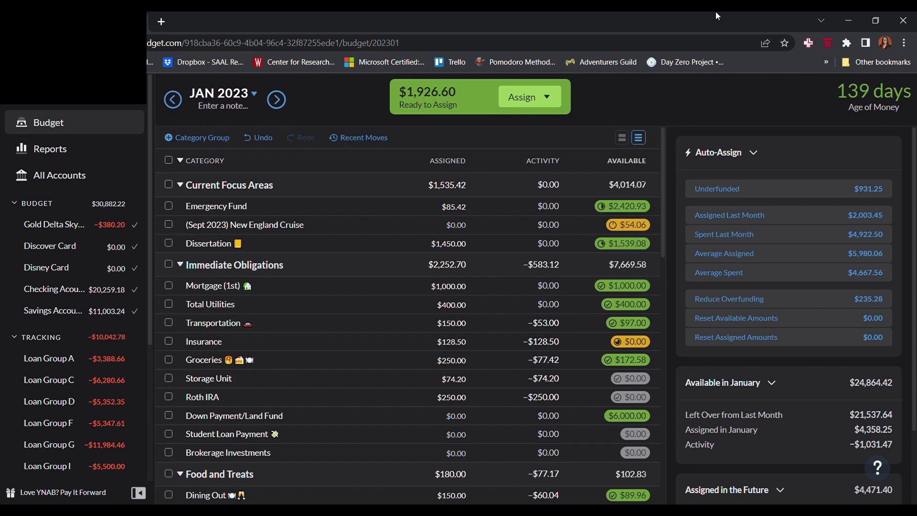
Set the January 2023 assigned amounts for Mortgage (1st) and Total Utilities to 0
left_click(456, 286)
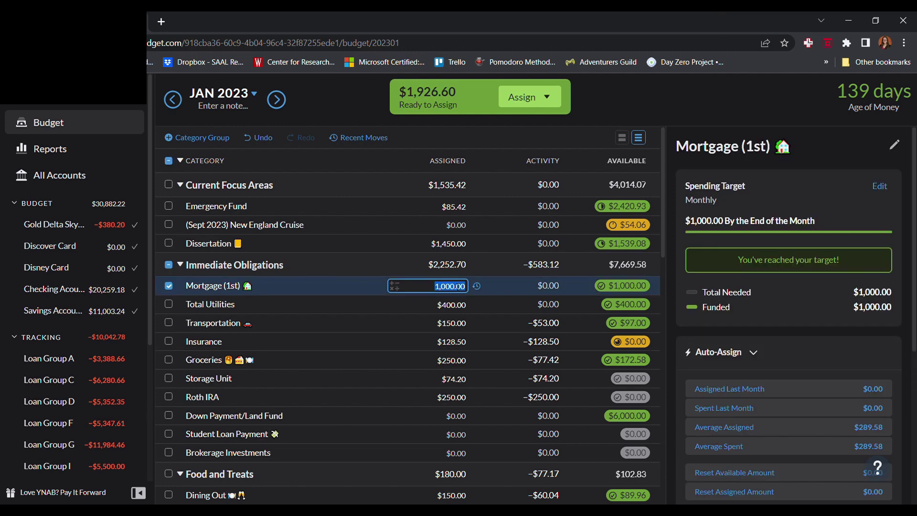
type("0")
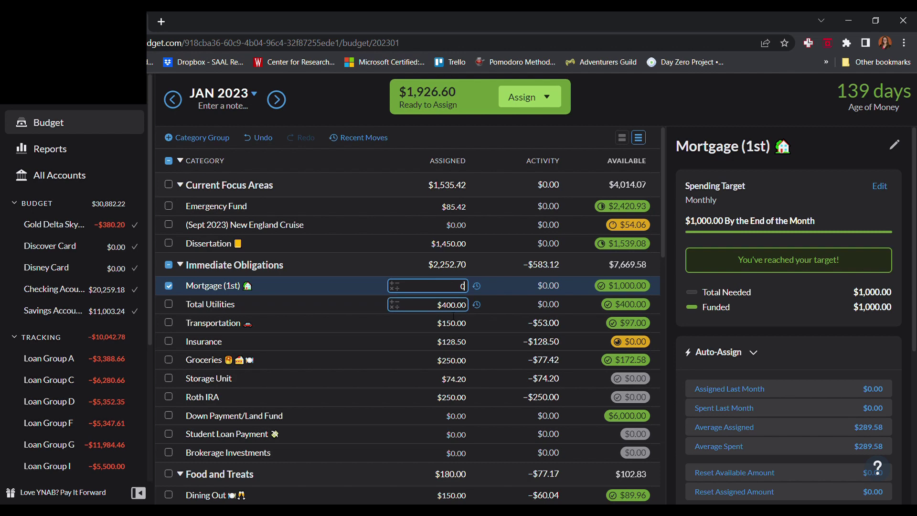
left_click(450, 310)
type("0")
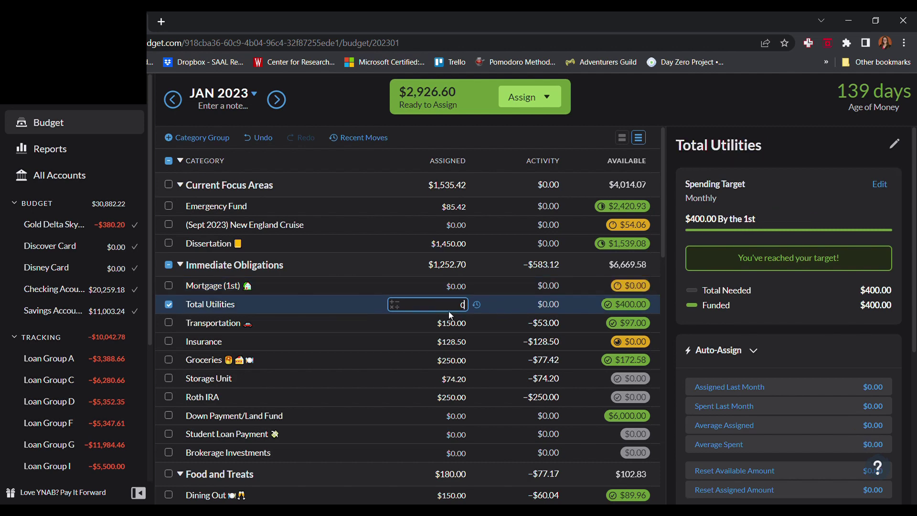
left_click(171, 305)
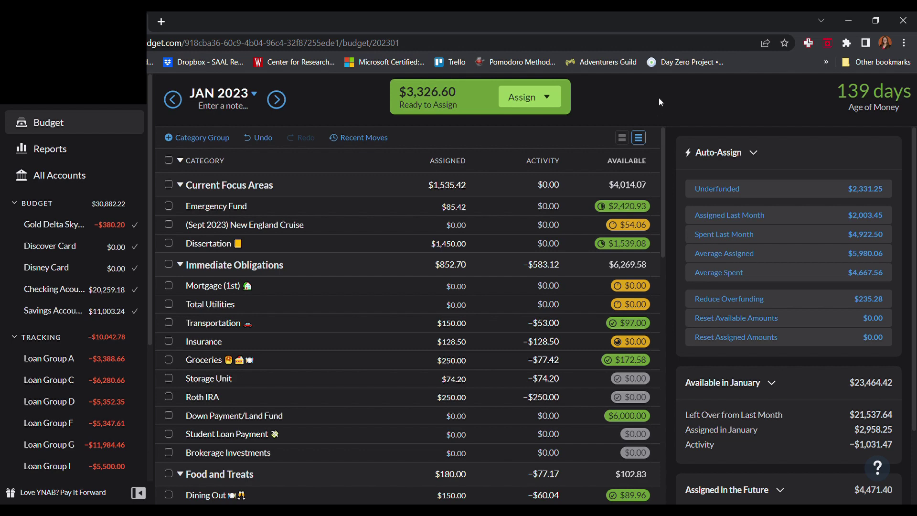
For March 2023, auto-assign the underfunded amounts to Mortgage (1st), Total Utilities, Insurance, Groceries and Roth IRA together
scroll(543, 210, "down", 3)
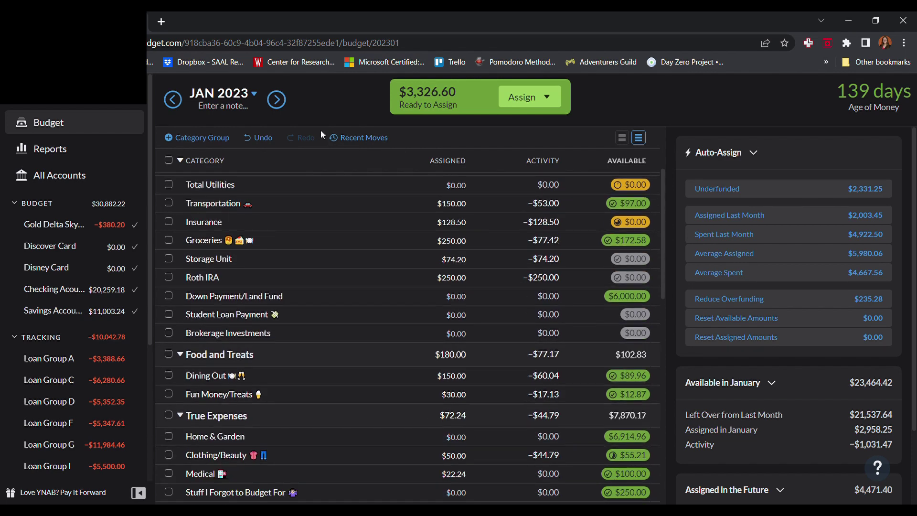
scroll(341, 196, "up", 2)
scroll(341, 195, "up", 1)
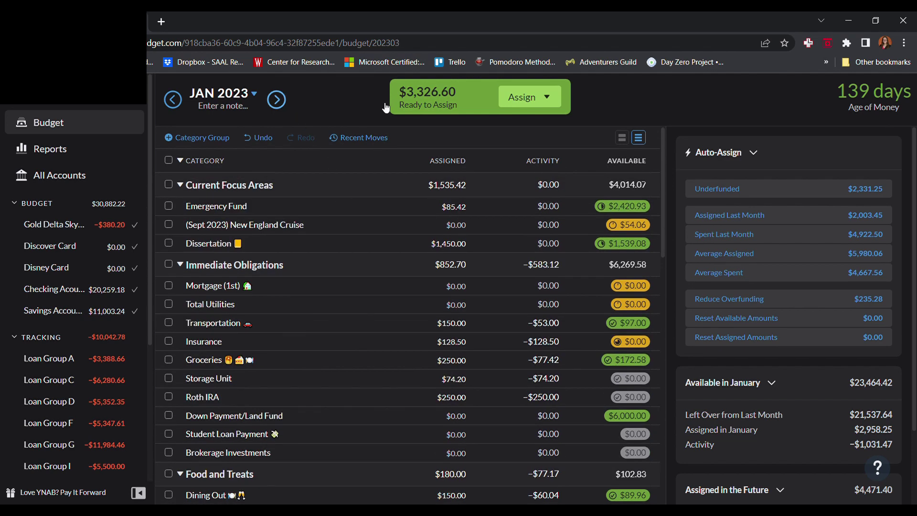
left_click(276, 99)
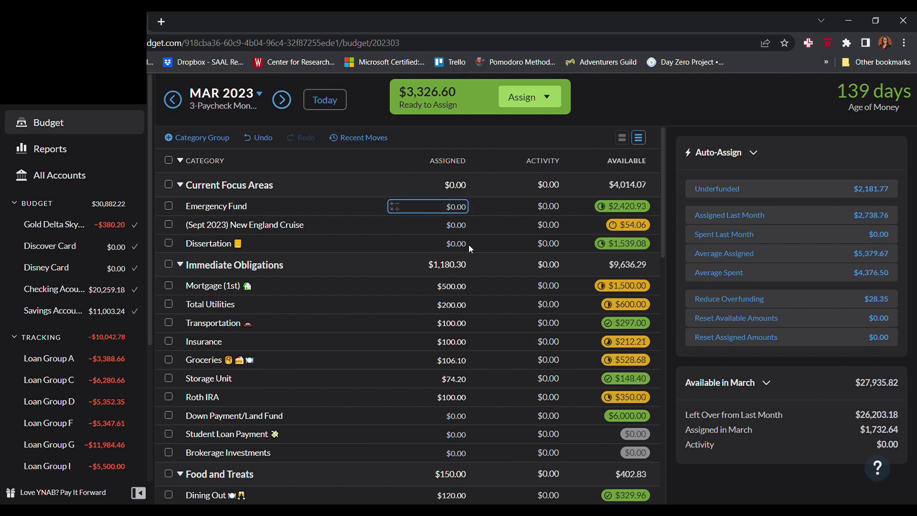
left_click(451, 285)
left_click(169, 285)
left_click(168, 305)
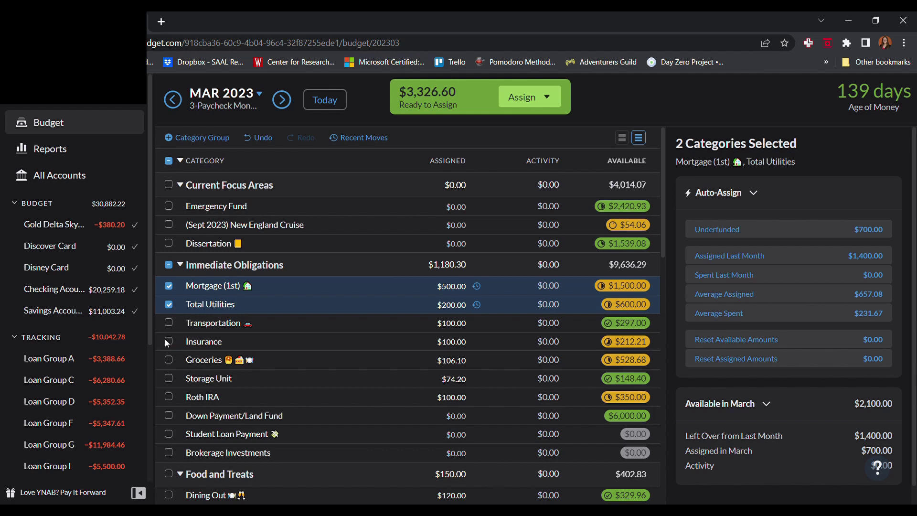
left_click(167, 340)
left_click(169, 361)
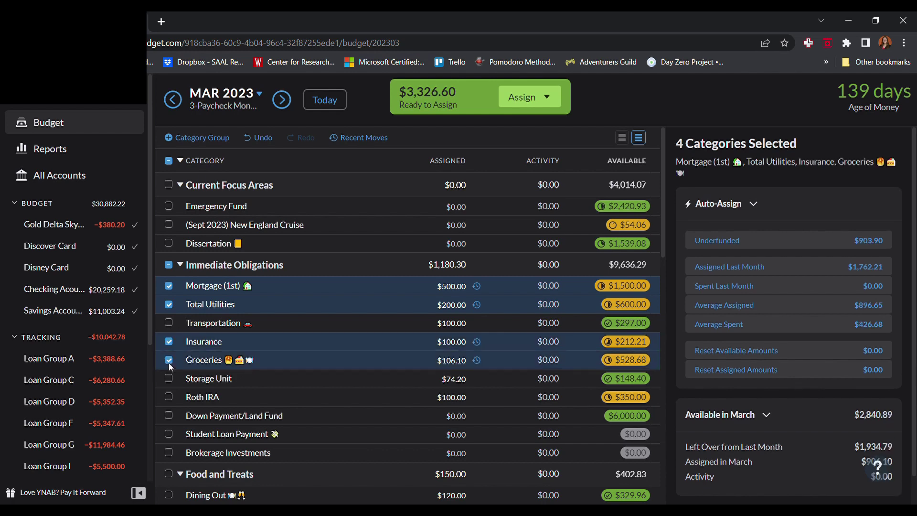
left_click(168, 396)
left_click(834, 242)
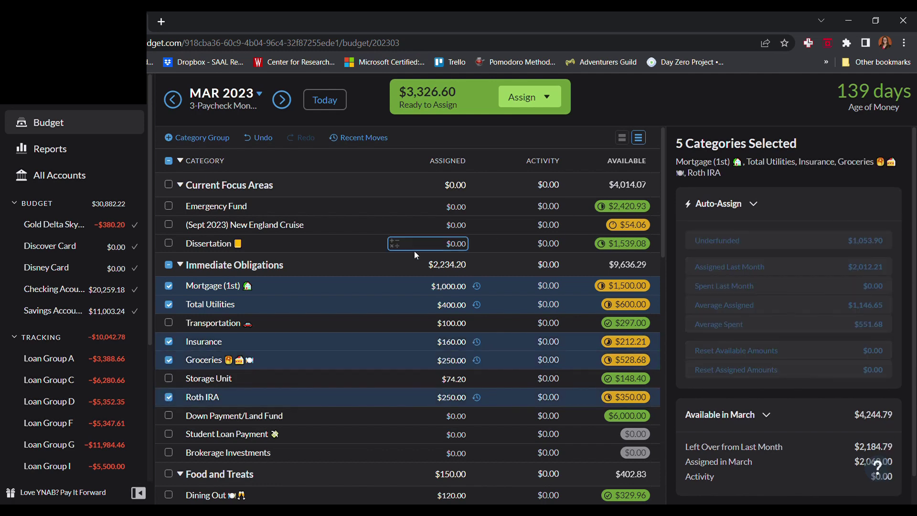
left_click(168, 265)
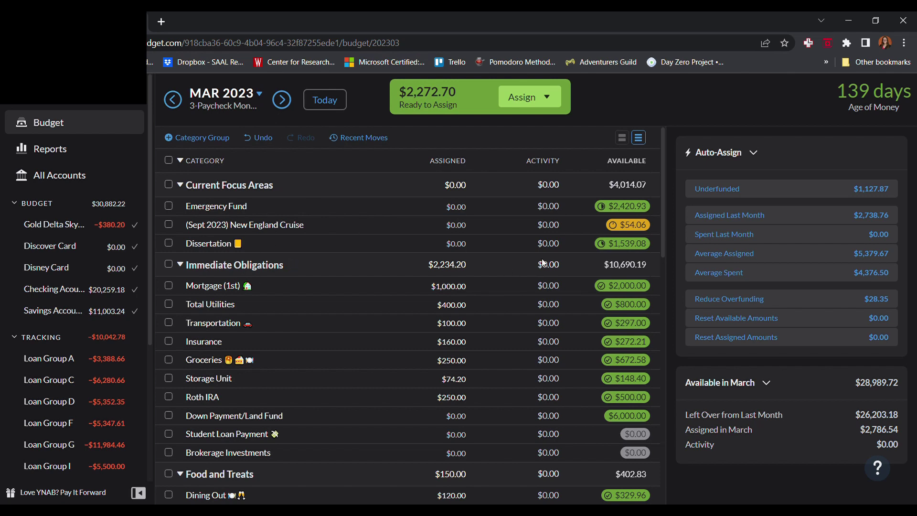
For April 2023, auto-assign the Food and Treats group, giving Dining Out $120.00 and Fun Money/Treats $30.00
left_click(282, 100)
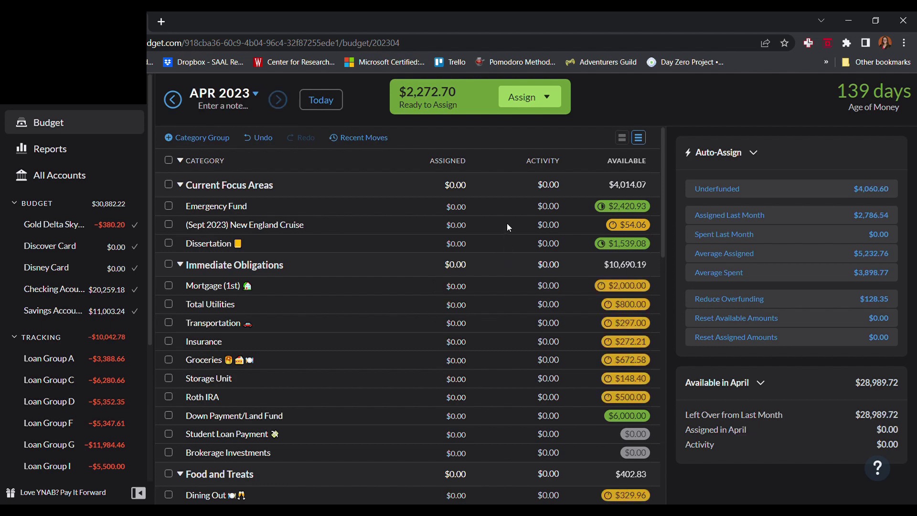
scroll(507, 225, "down", 5)
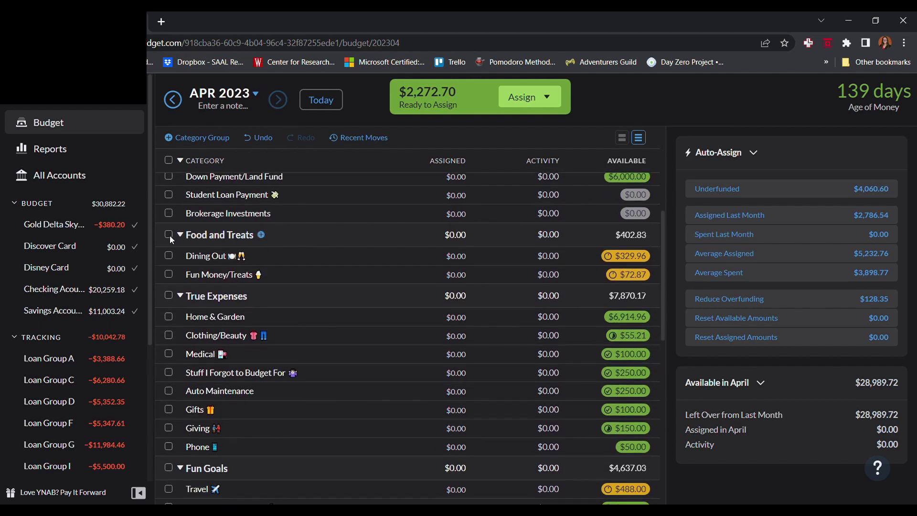
left_click(168, 235)
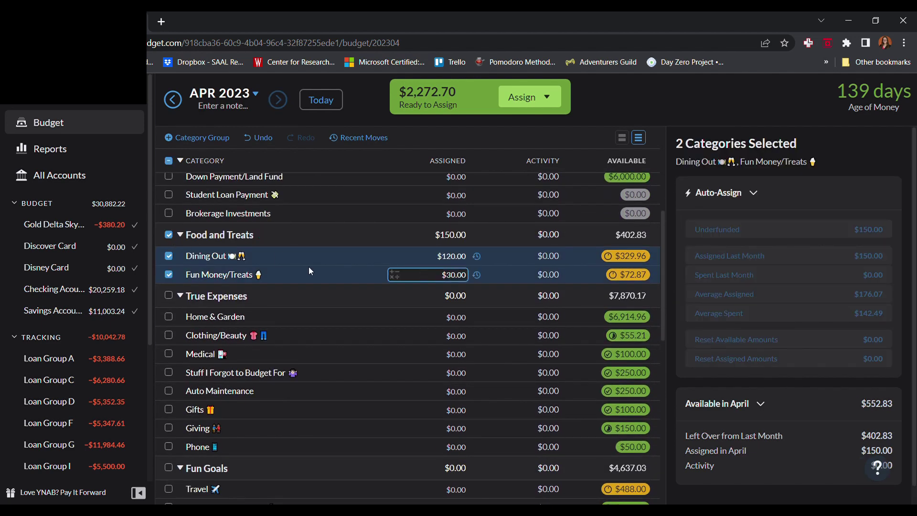
left_click(168, 234)
In April's Fun Goals group, assign $150.00 to Travel and $50.00 to Crafts using auto-assign
scroll(336, 271, "down", 5)
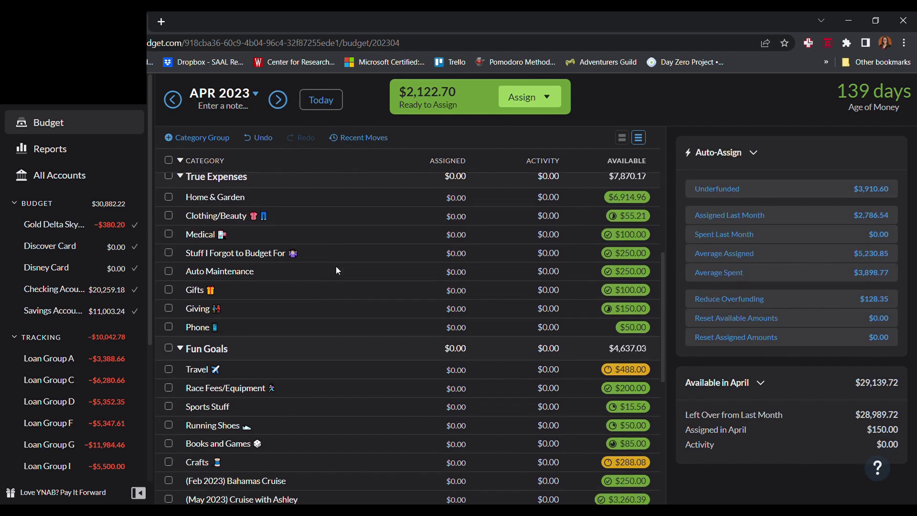
left_click(463, 251)
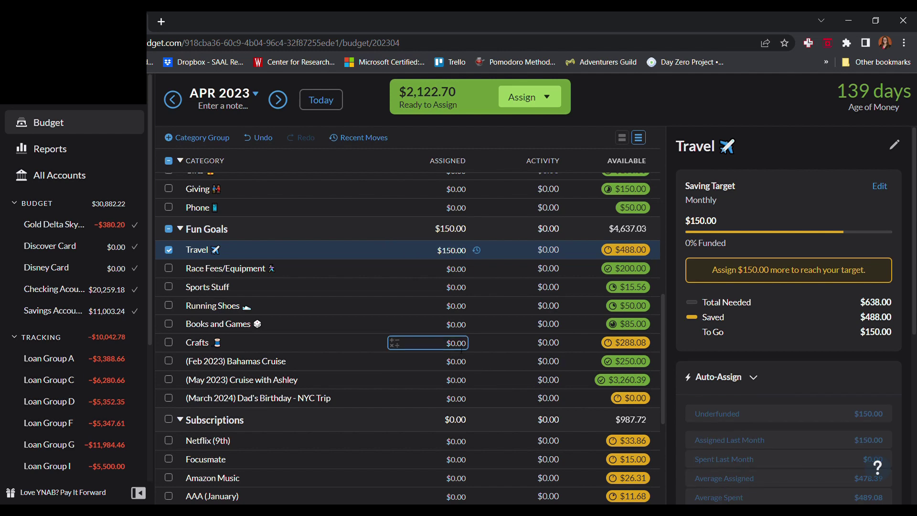
left_click(460, 343)
left_click(760, 415)
In April's Subscriptions, auto-assign the underfunded amounts: $16.93 to Netflix, $5.00 to Focusmate and $9.53 to Amazon Music
scroll(454, 326, "down", 5)
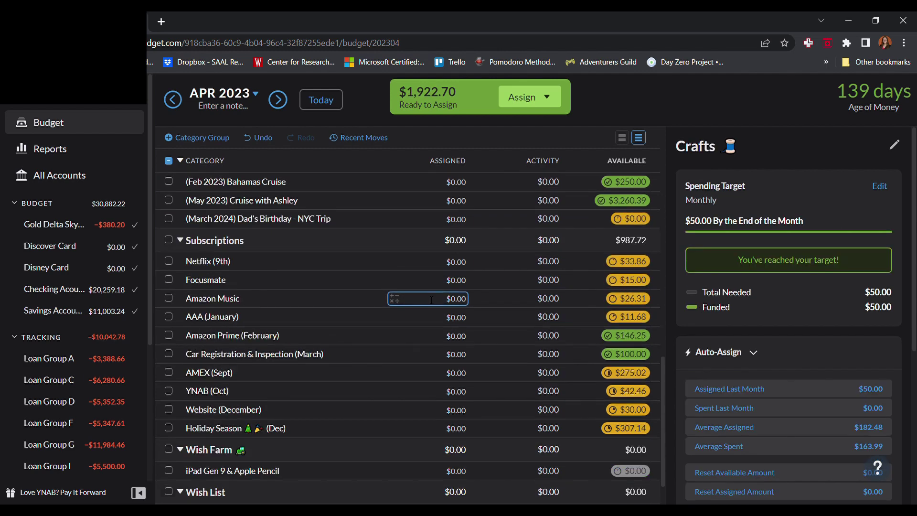
scroll(468, 282, "up", 1)
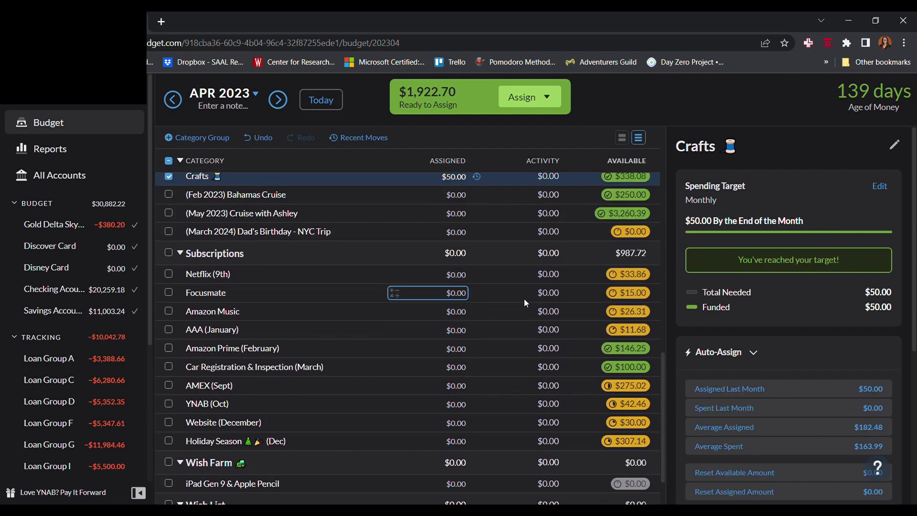
left_click(464, 276)
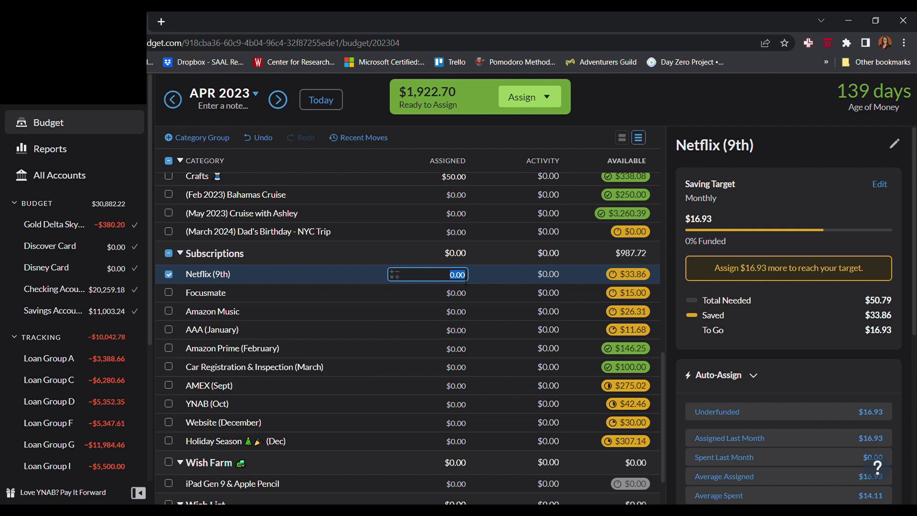
left_click(733, 412)
key("Return")
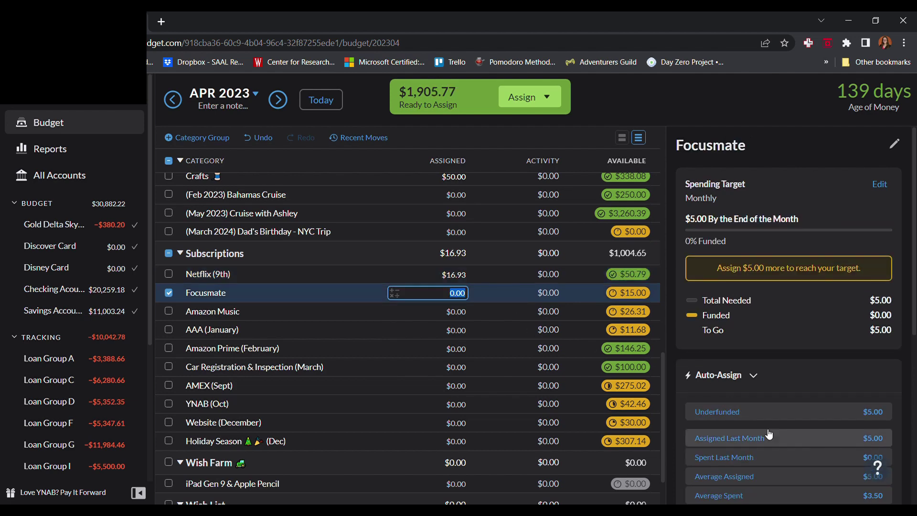
left_click(747, 412)
left_click(460, 313)
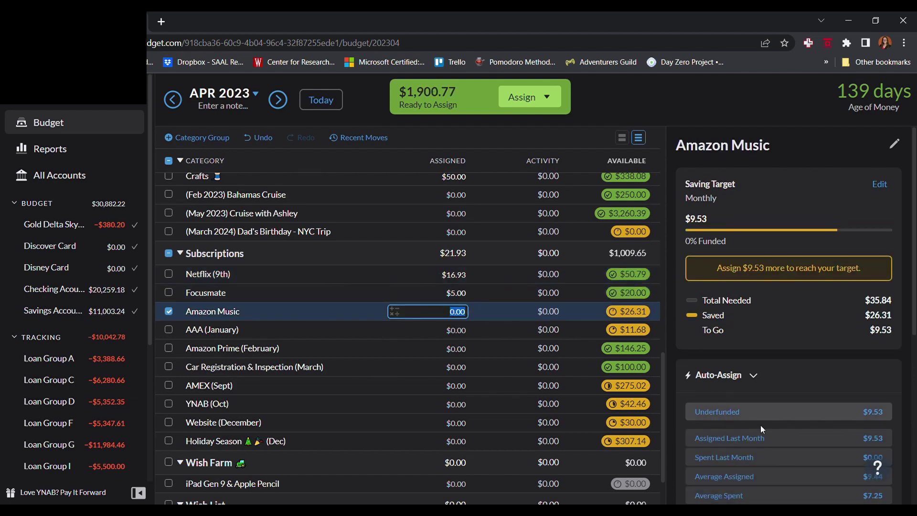
left_click(759, 412)
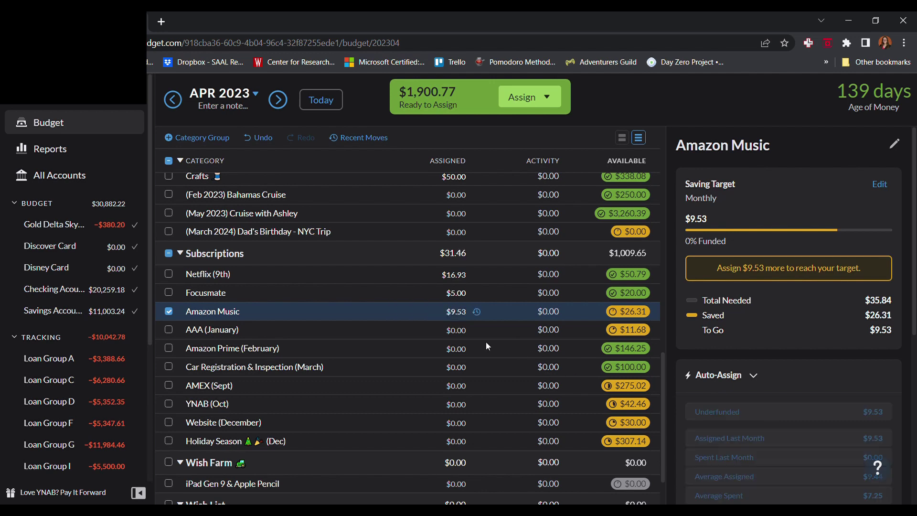
Assign last month's amounts to AAA ($5.84), Amazon Prime ($11.25) and Car Registration & Inspection ($14.27) for April
left_click(792, 438)
left_click(466, 355)
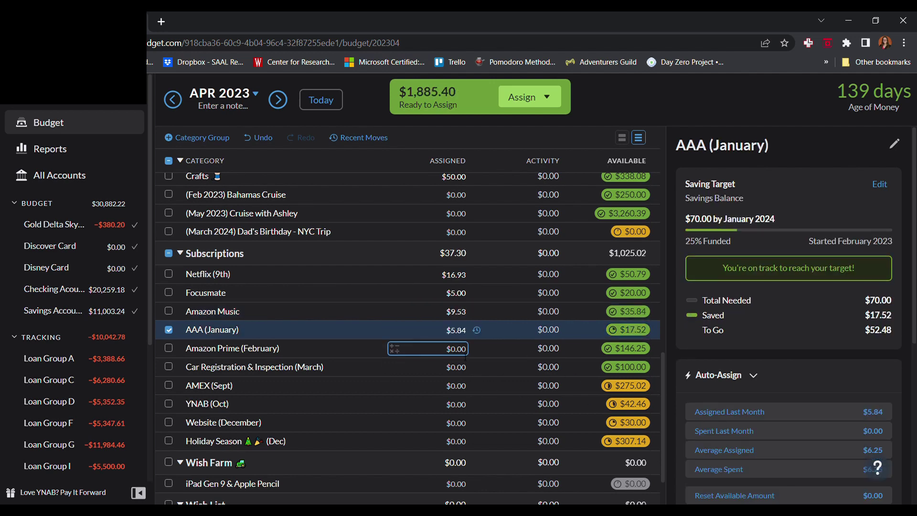
left_click(776, 358)
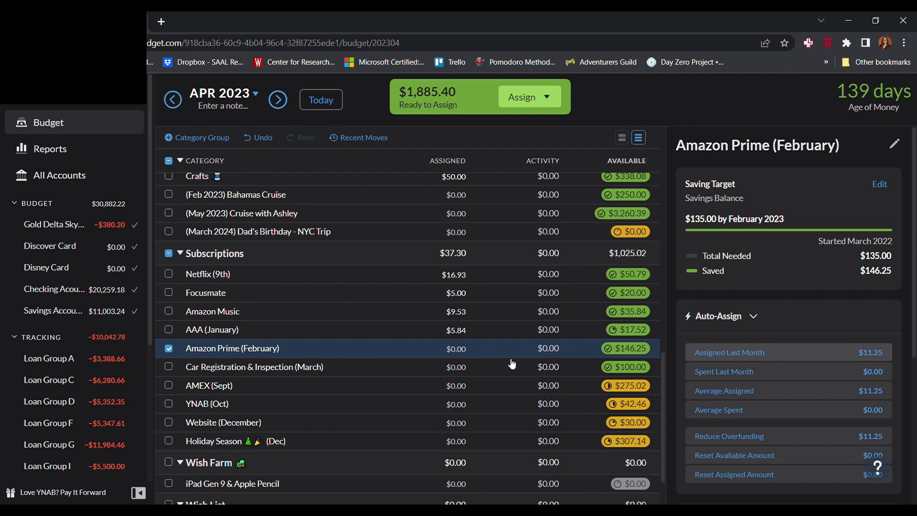
left_click(464, 366)
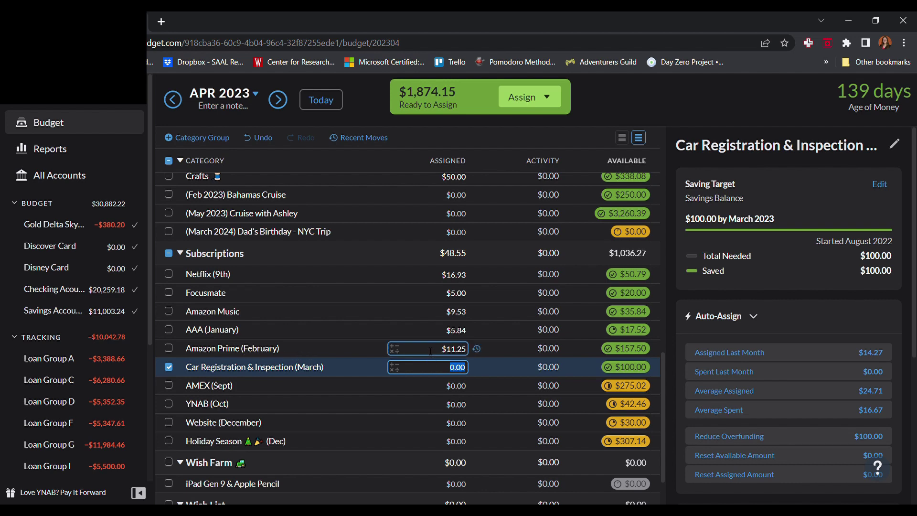
left_click(462, 353)
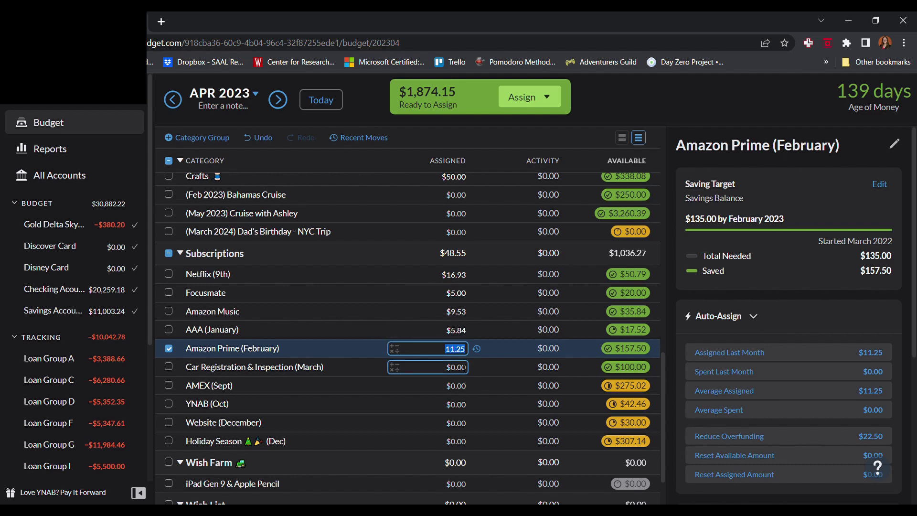
left_click(478, 368)
left_click(756, 352)
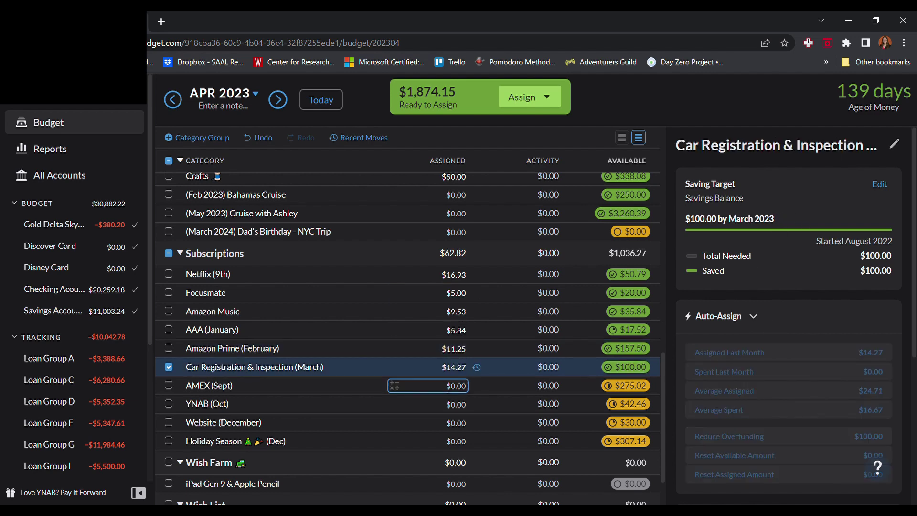
Assign last month's amounts to AMEX ($45.83) and YNAB ($8.23) for April
key("Return")
left_click(756, 438)
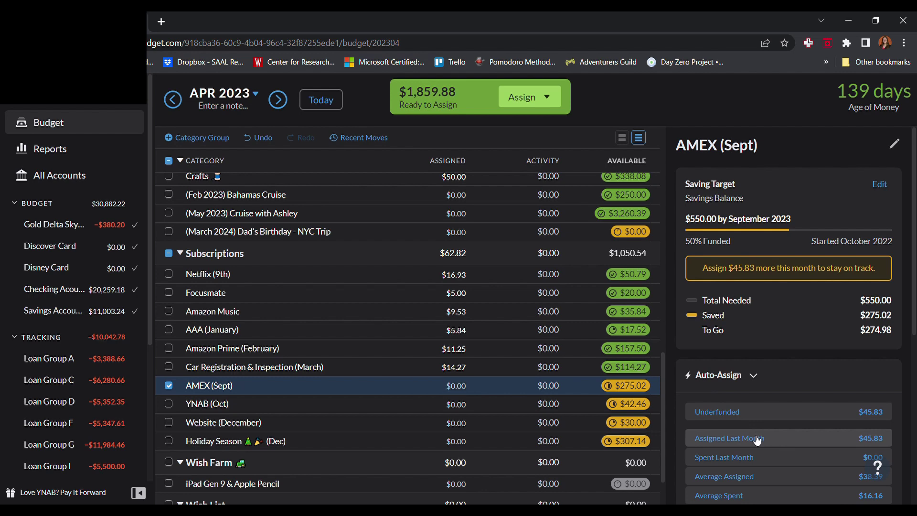
key("Return")
left_click(795, 447)
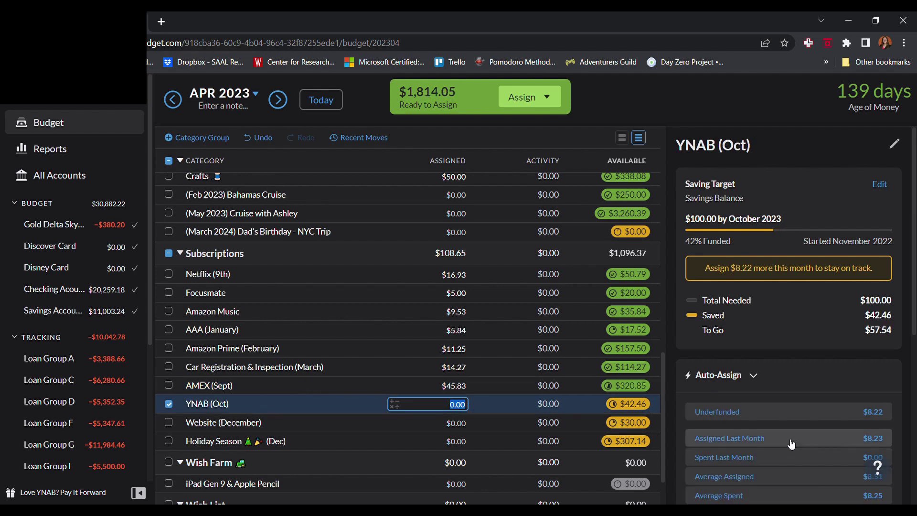
Assign last month's amounts to Website ($10.00) and Holiday Season ($75.46) for April, then clear the category selection
key("Return")
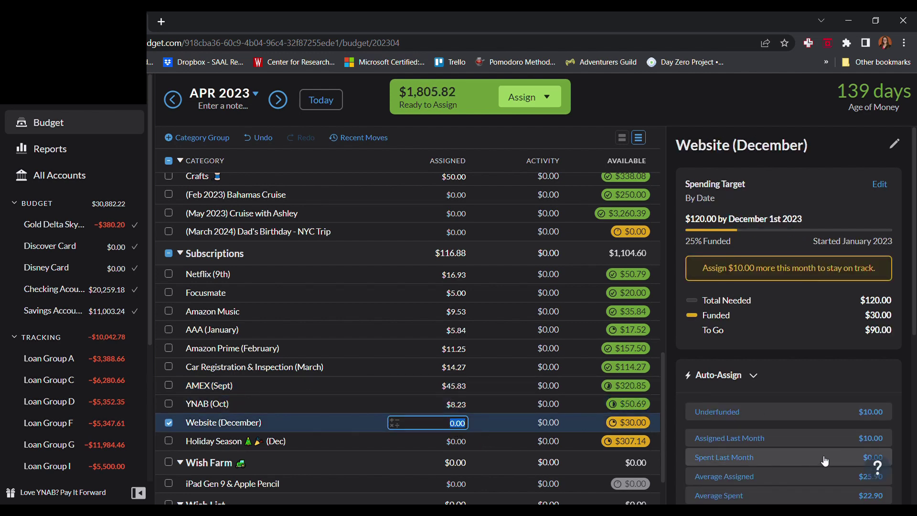
left_click(814, 442)
left_click(462, 443)
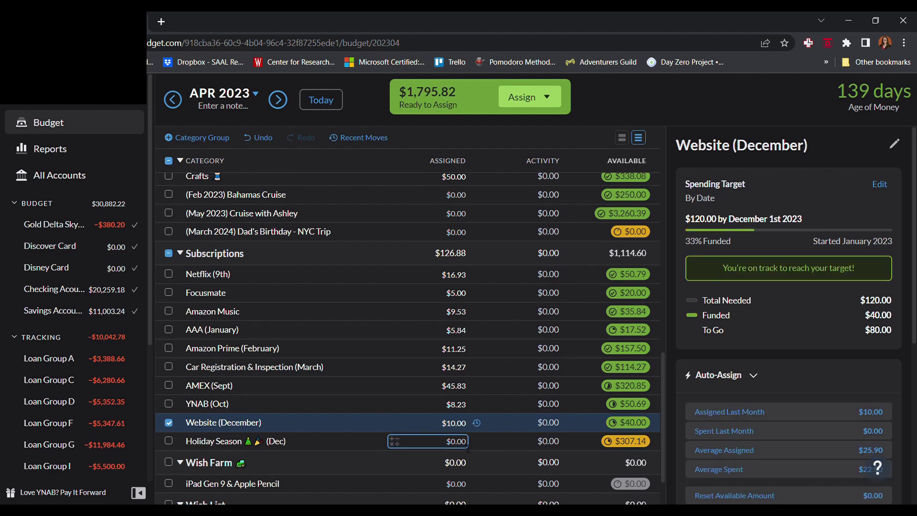
left_click(801, 435)
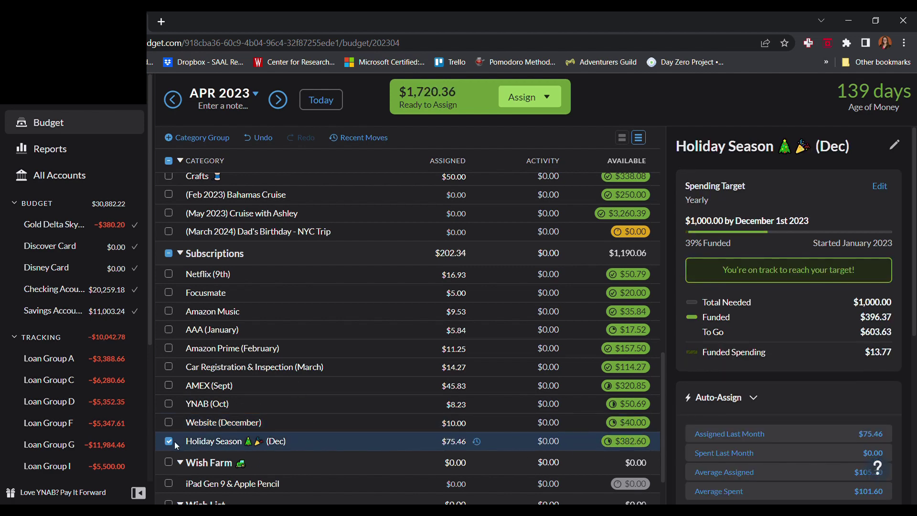
left_click(170, 442)
Review the April assigned and available amounts across all category groups
scroll(426, 354, "down", 2)
scroll(426, 353, "up", 7)
scroll(426, 351, "up", 4)
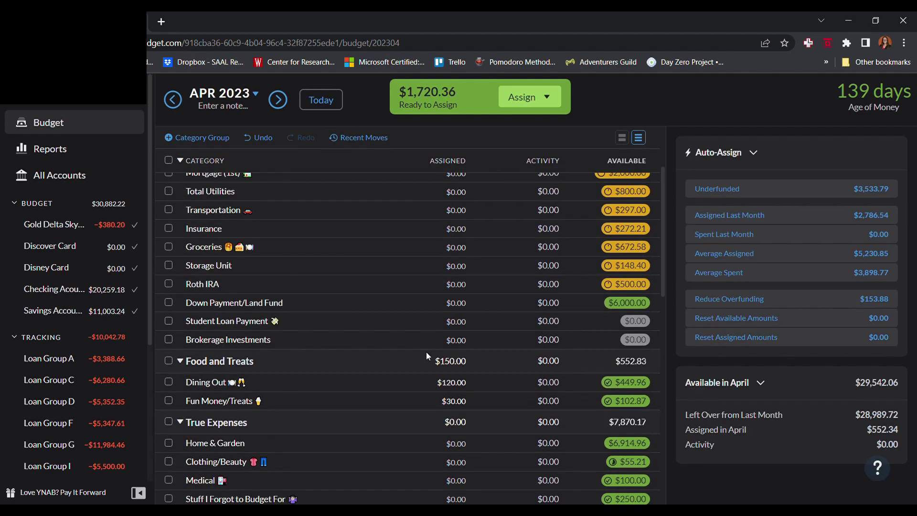
scroll(426, 352, "down", 4)
left_click(440, 342)
scroll(442, 351, "down", 4)
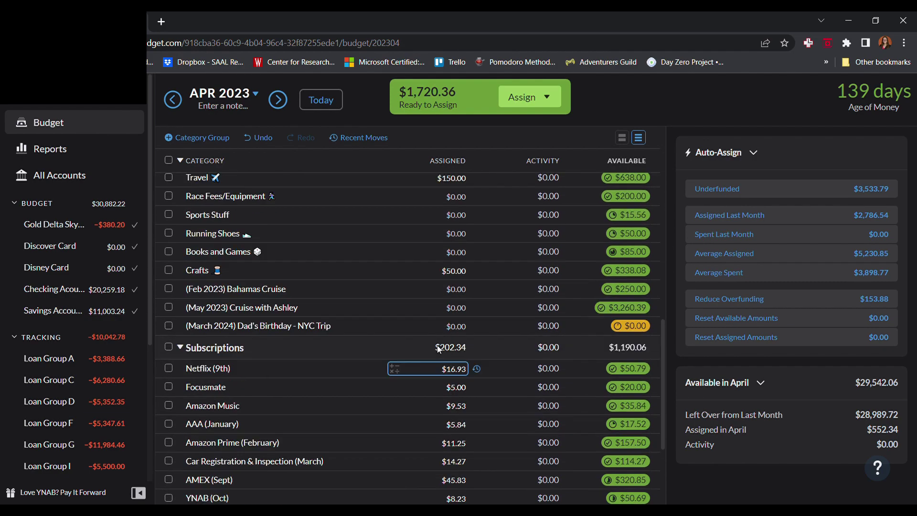
scroll(437, 346, "up", 10)
left_click(434, 341)
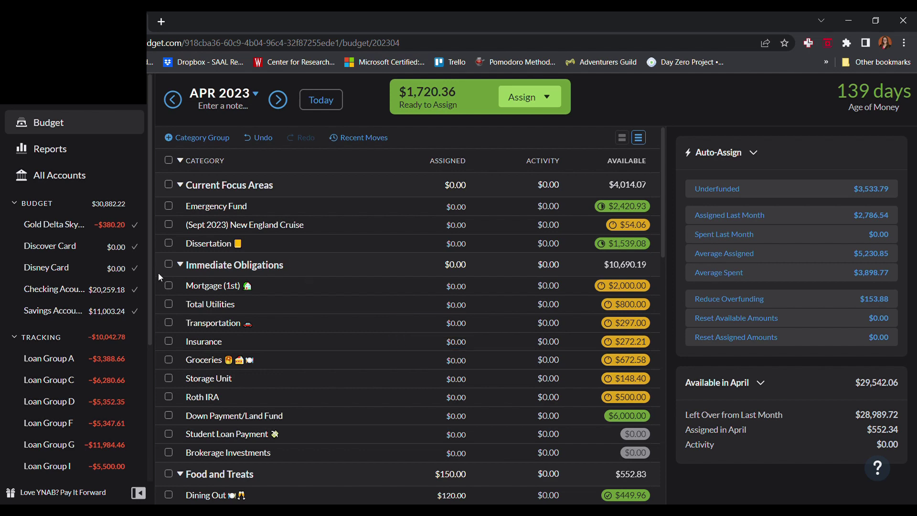
Check the Immediate Obligations group's funding for April, then assign $74.20 to Storage Unit and $125.00 to Roth IRA
left_click(168, 264)
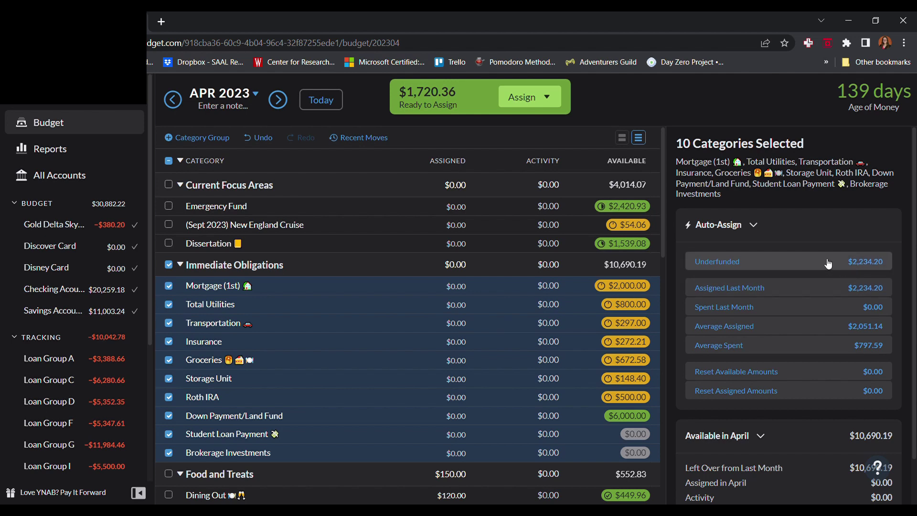
left_click(171, 265)
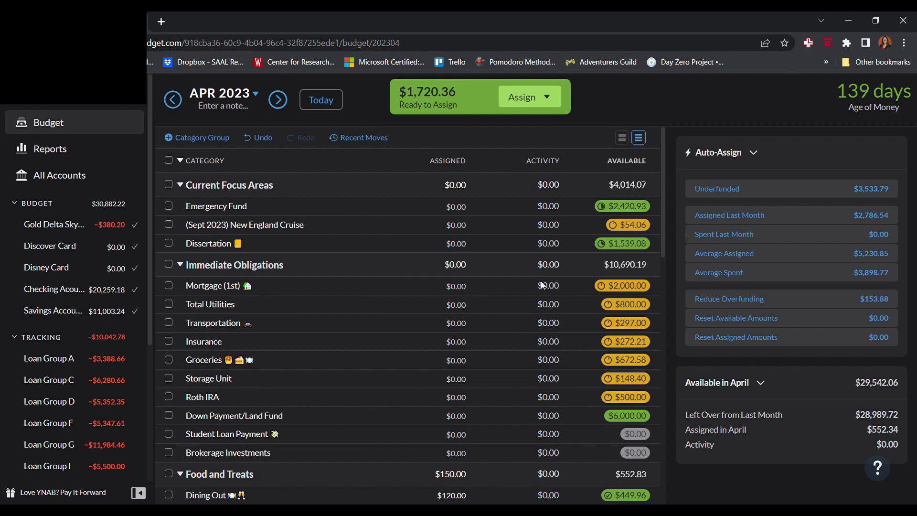
left_click(456, 378)
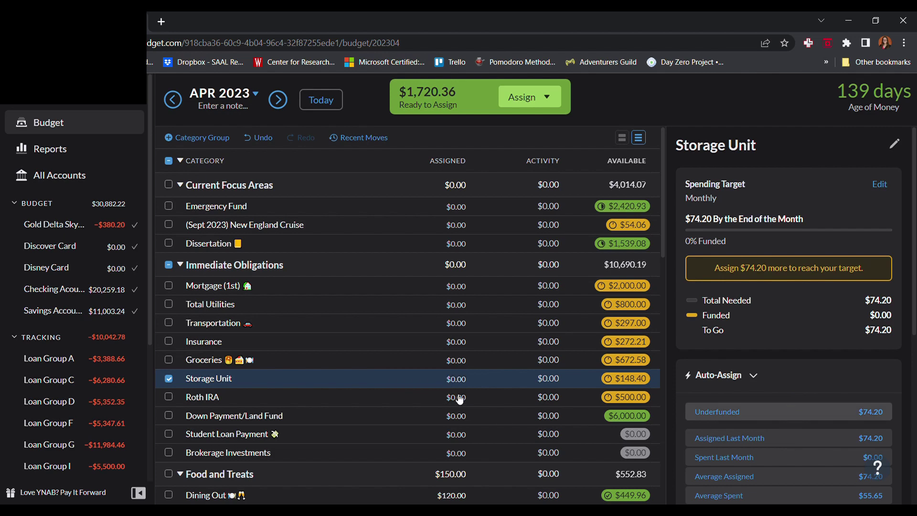
left_click(789, 411)
type("125")
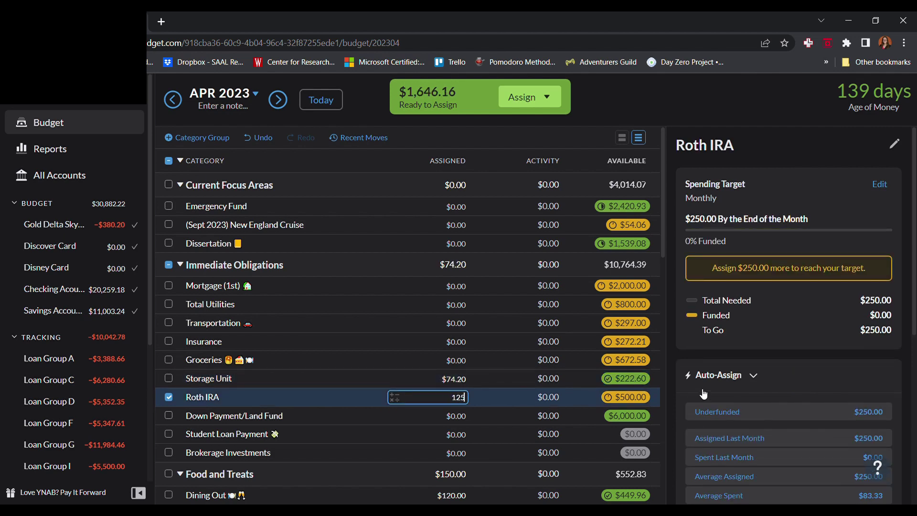
Assign $100.00 to Transportation for April and clear the category selection
left_click(454, 323)
type("100")
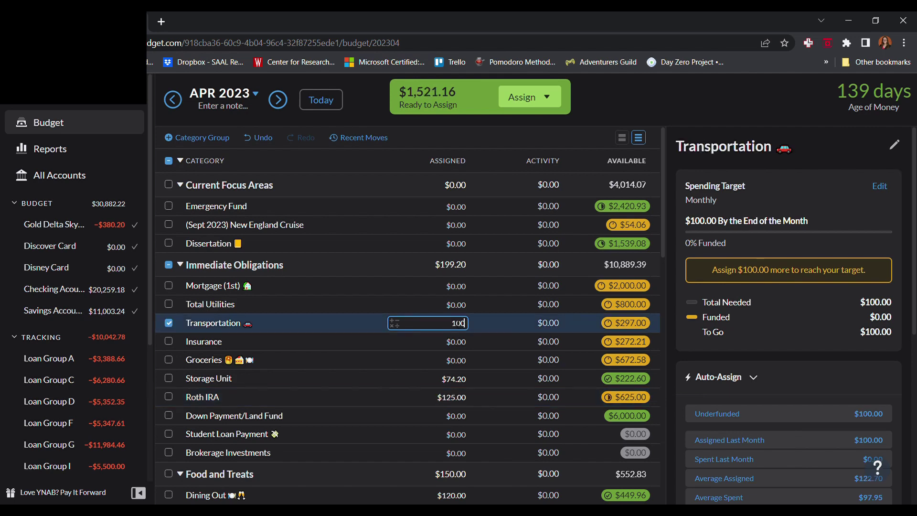
key("Return")
left_click(166, 323)
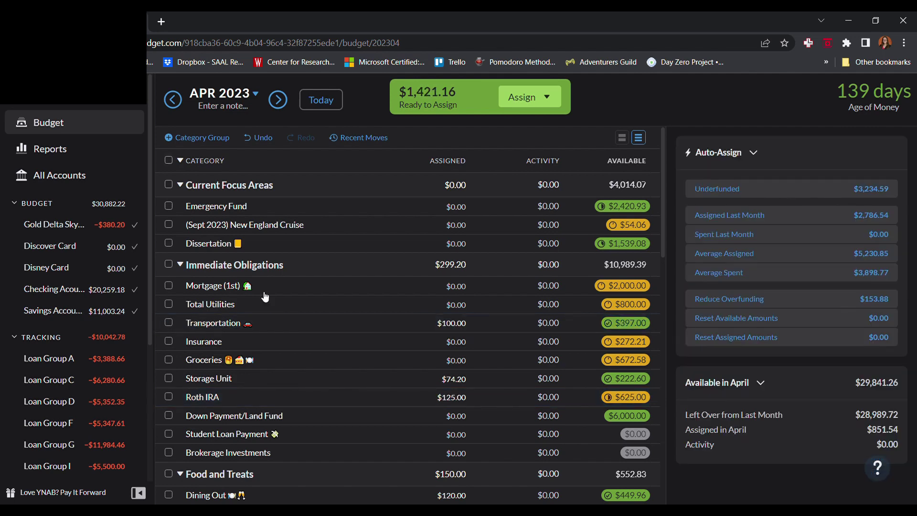
Return to the January 2023 budget and add $44.79 to the amount assigned to Clothing/Beauty
left_click(321, 108)
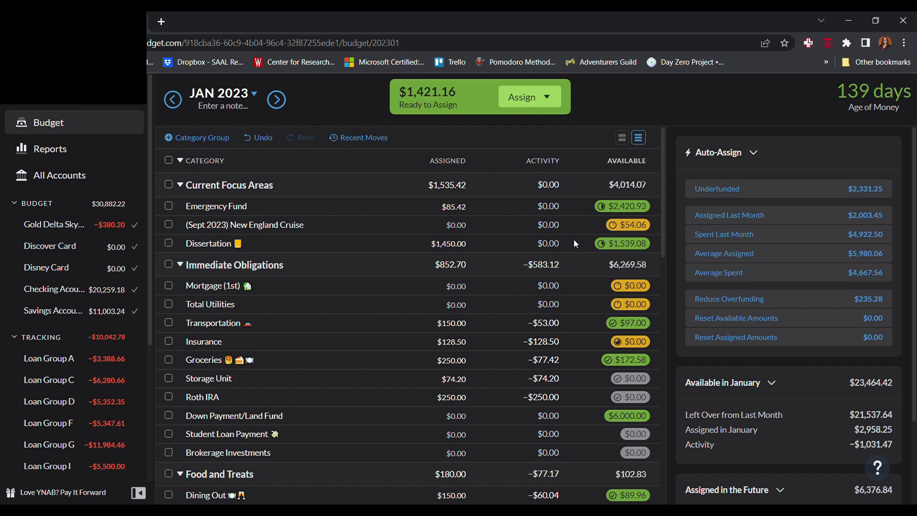
scroll(574, 239, "down", 1)
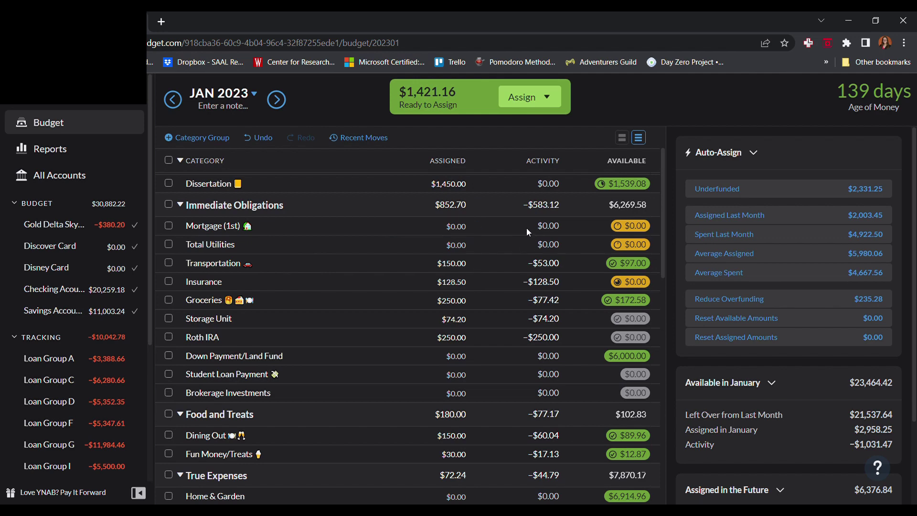
scroll(527, 231, "down", 5)
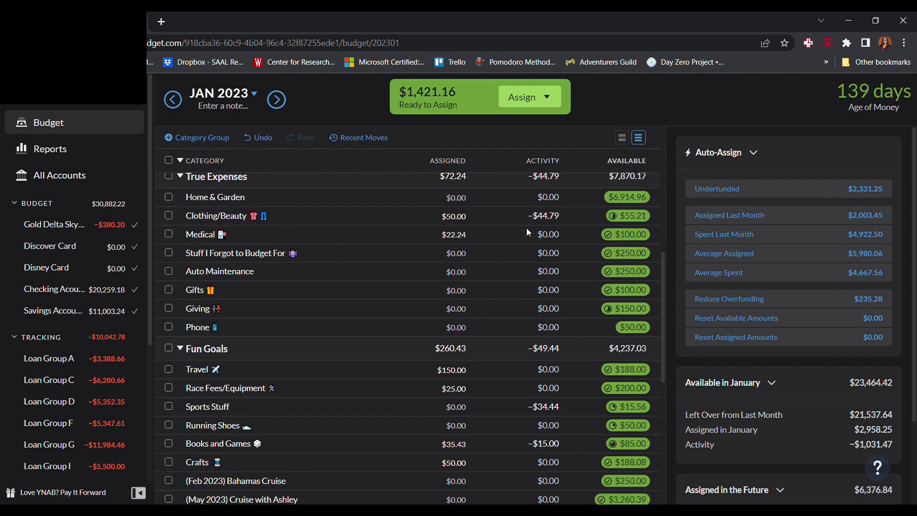
left_click(471, 220)
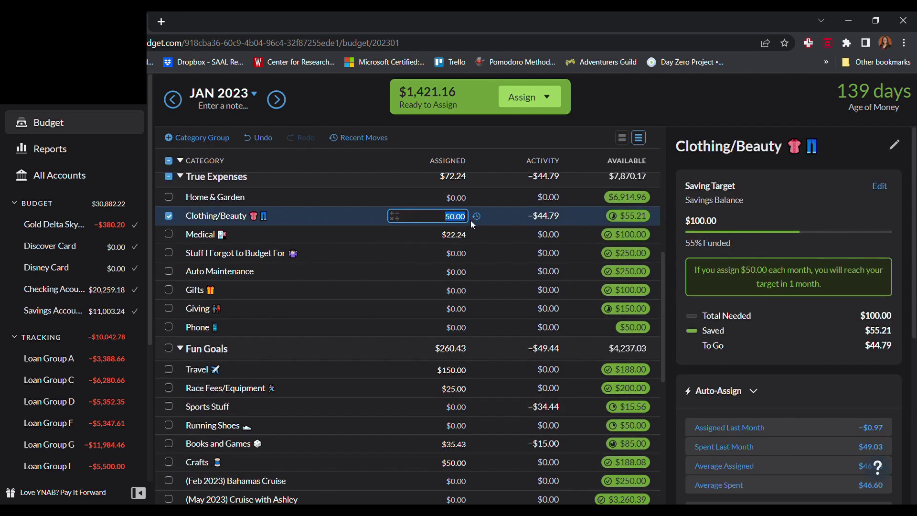
type("+44.79")
key("Return")
Assign $25.00 to Giving for January, raise it to $50.00, and clear the selection
left_click(471, 308)
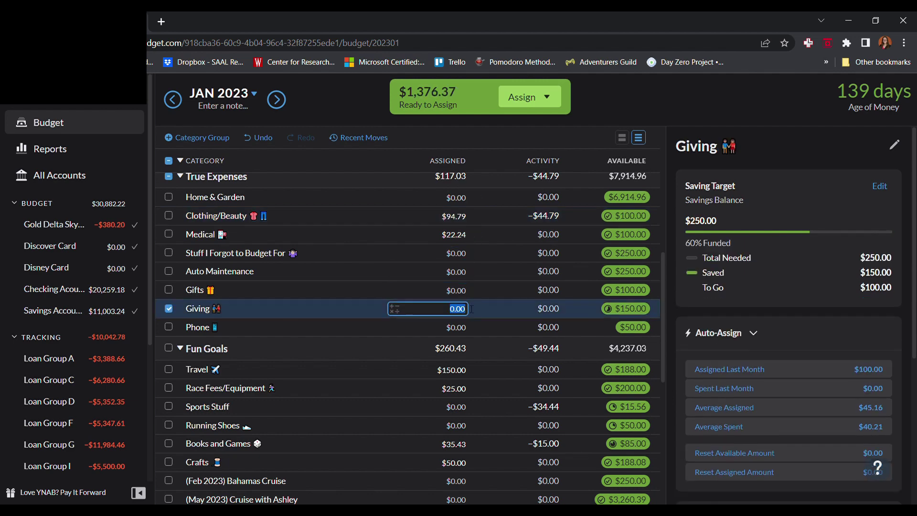
type("25")
key("Return")
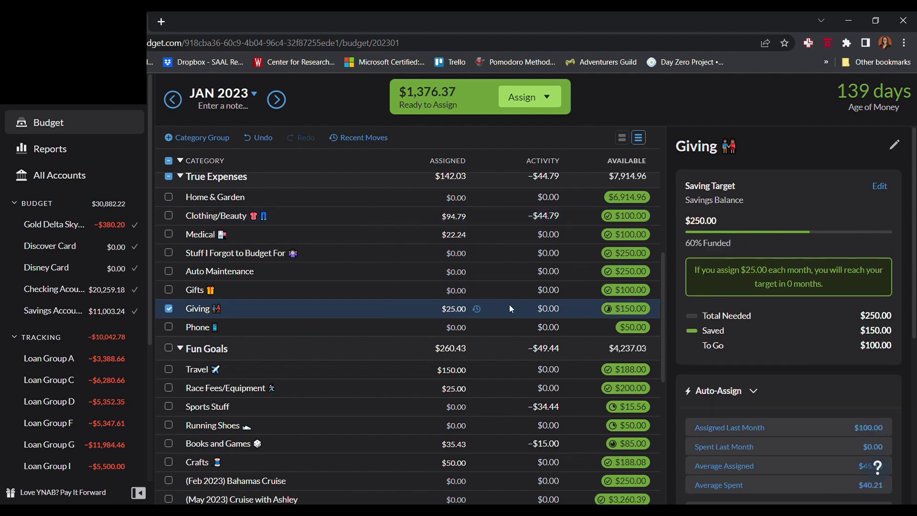
left_click(450, 313)
type("50")
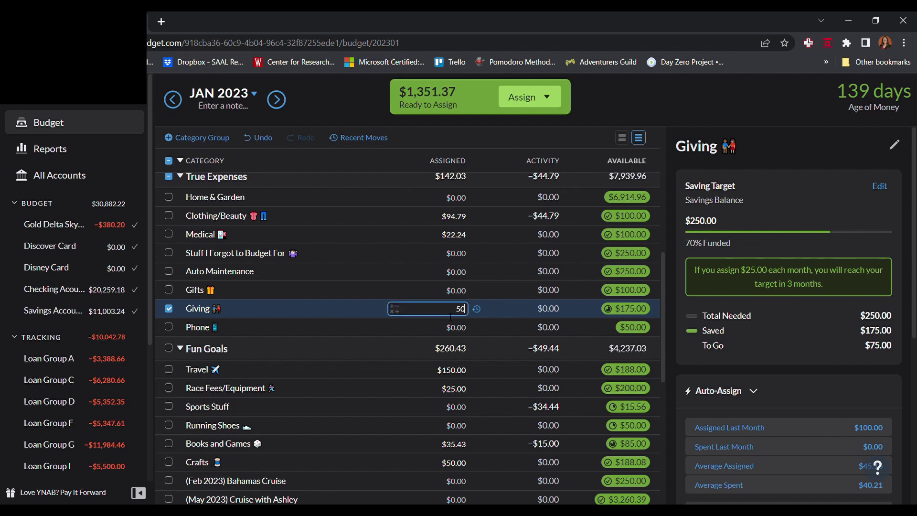
key("Return")
left_click(168, 308)
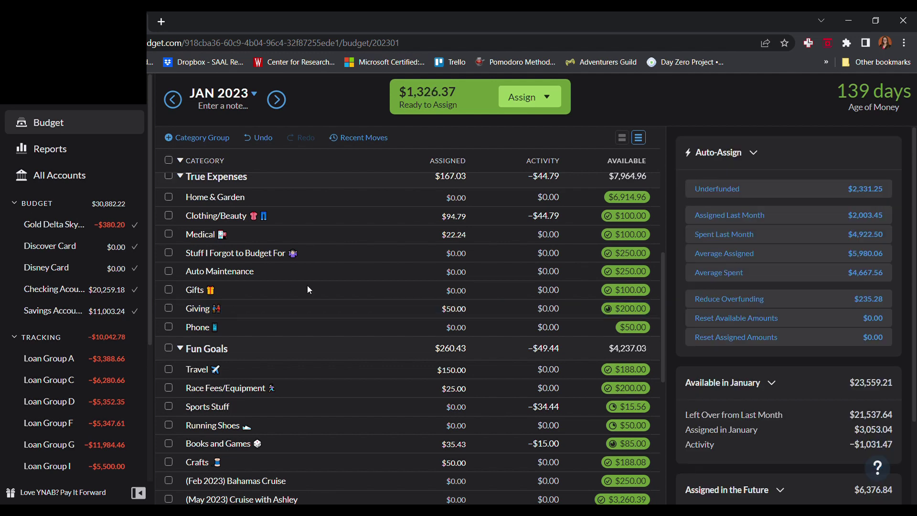
Assign $50.00 to Running Shoes and add $15 to the Books and Games amount for January
scroll(421, 262, "down", 4)
left_click(471, 245)
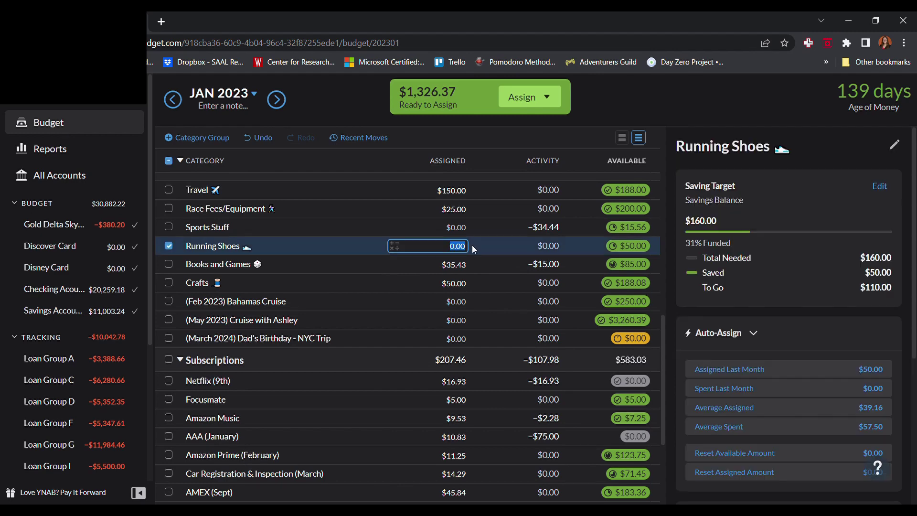
key("Return")
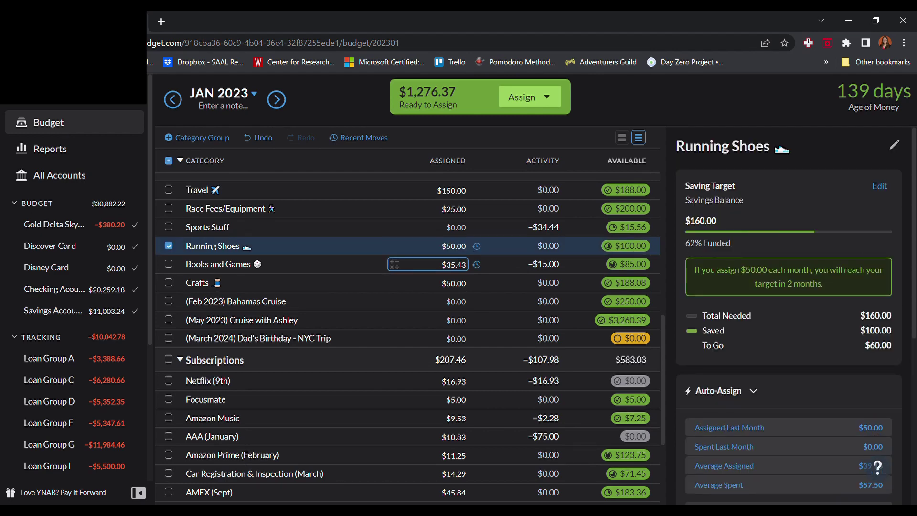
key("Right")
type("+15")
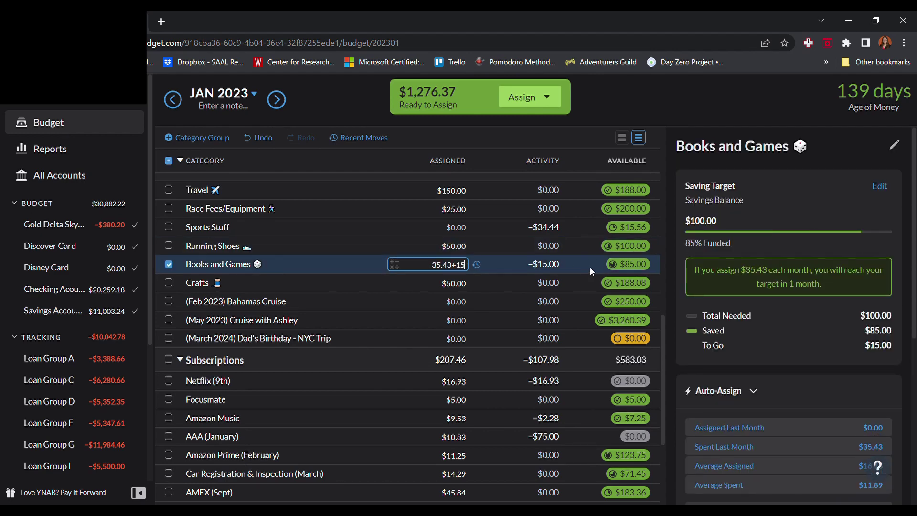
key("Return")
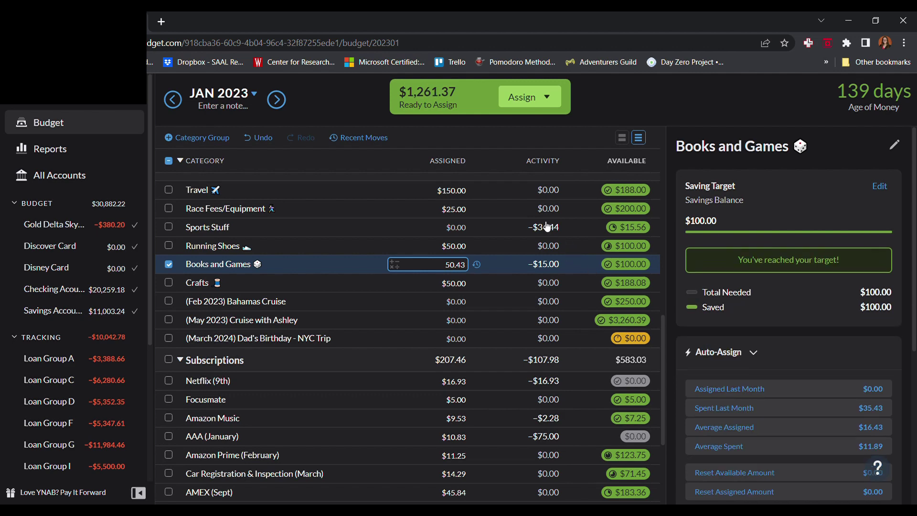
Assign $34.44 to Sports Stuff for January and clear the selection
left_click(459, 227)
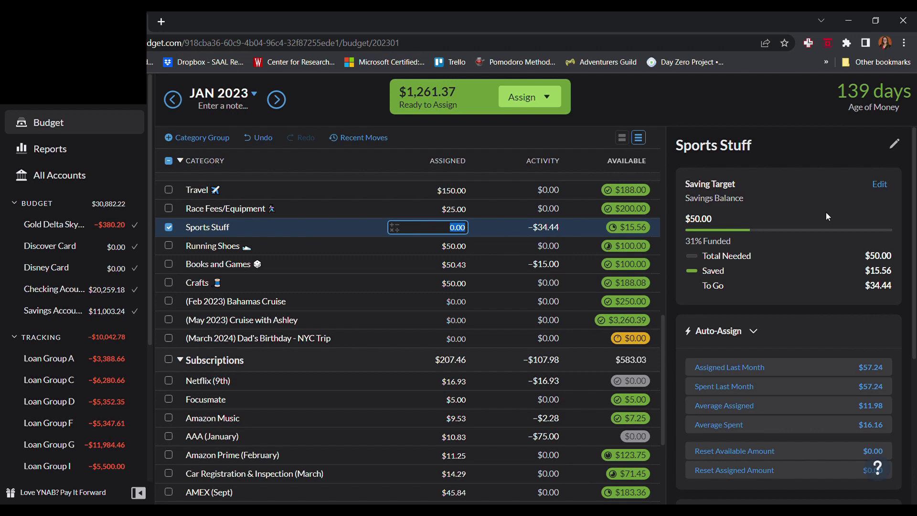
type("34.44")
key("Return")
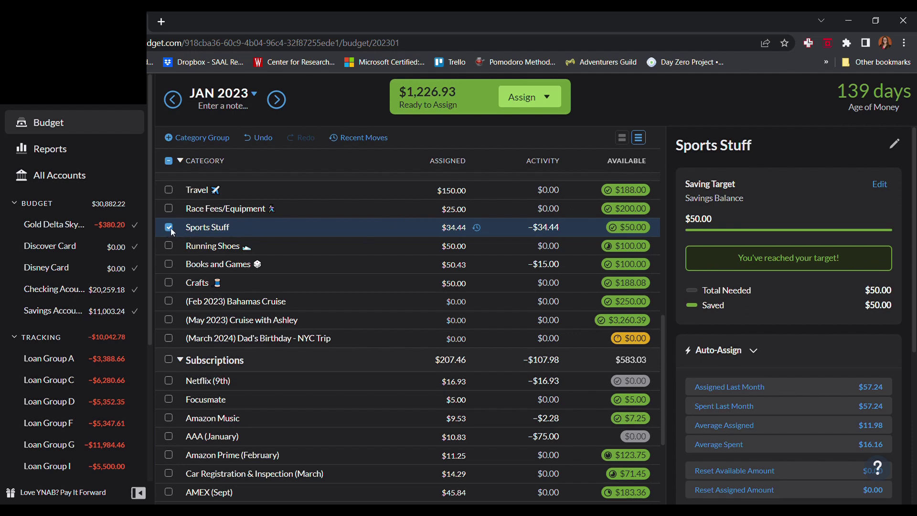
left_click(170, 228)
Review the remaining January categories, including the iPad Gen 9 & Apple Pencil target and the Wish List group's new category entry
scroll(554, 237, "down", 3)
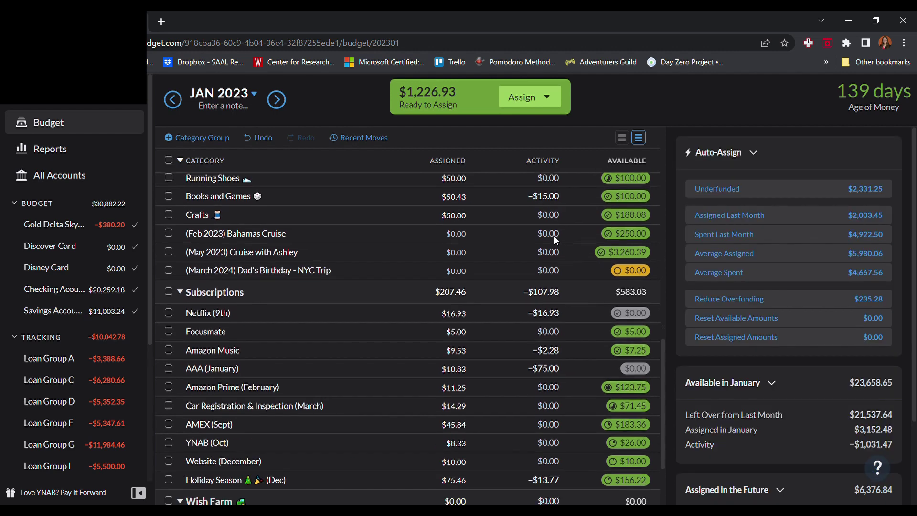
scroll(558, 240, "down", 2)
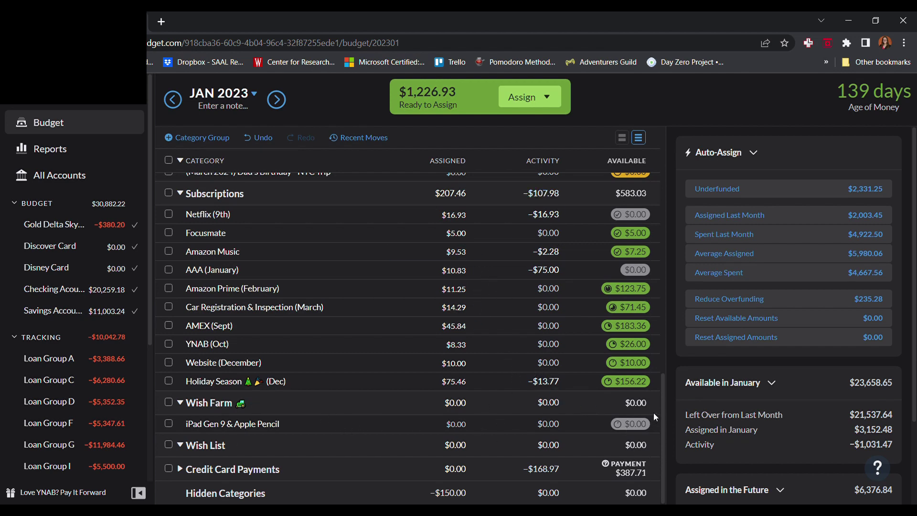
scroll(653, 410, "up", 10)
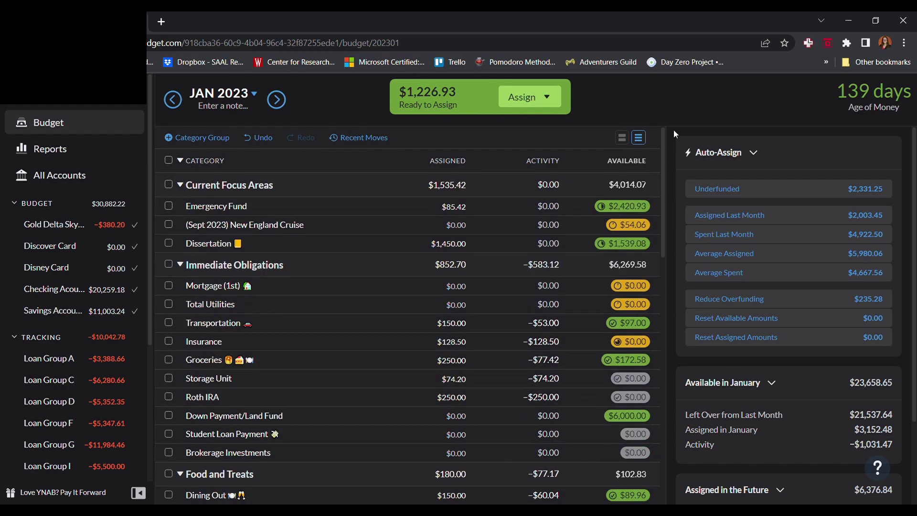
scroll(652, 234, "down", 10)
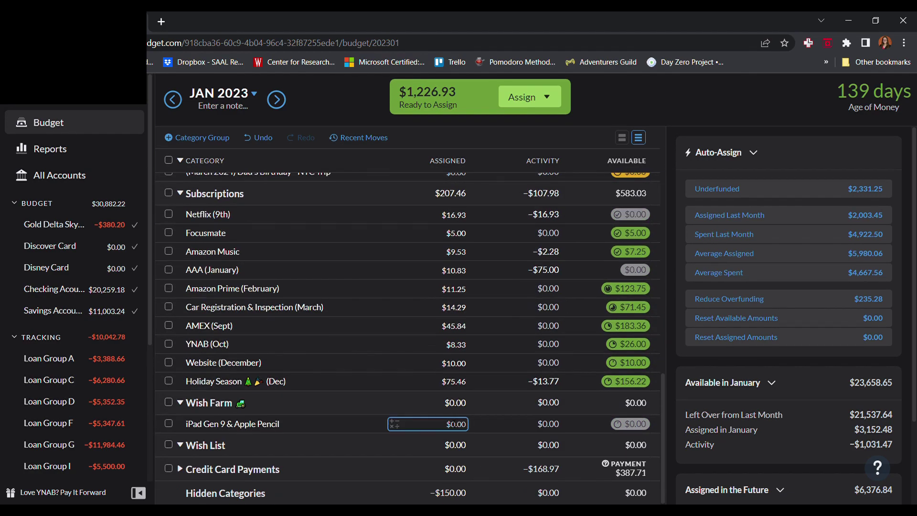
left_click(524, 419)
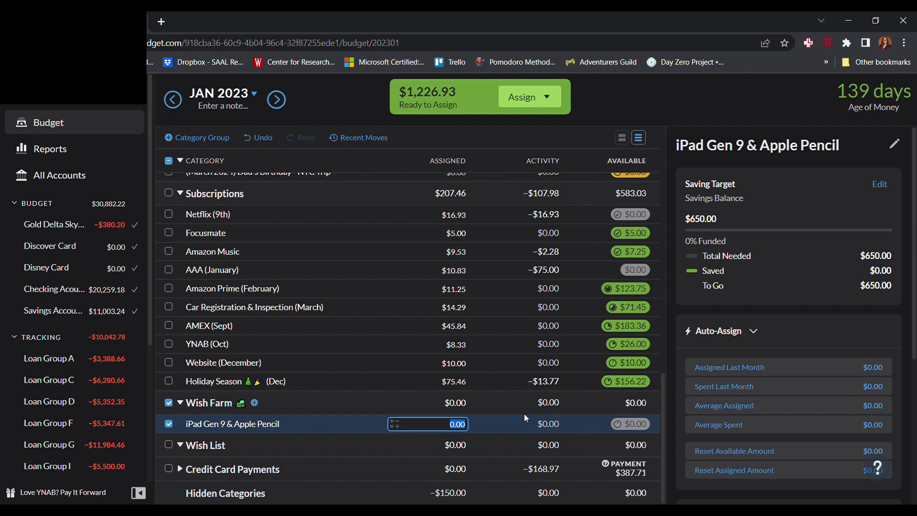
left_click(171, 425)
left_click(169, 424)
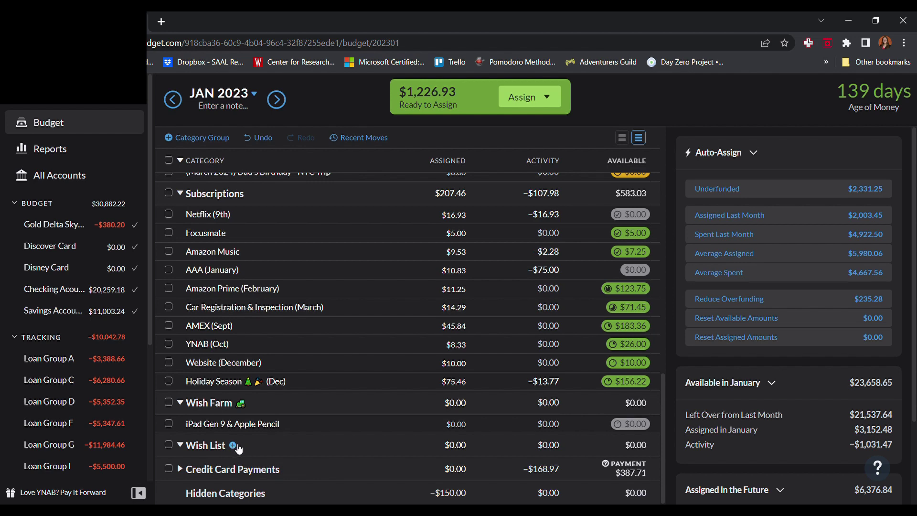
left_click(237, 450)
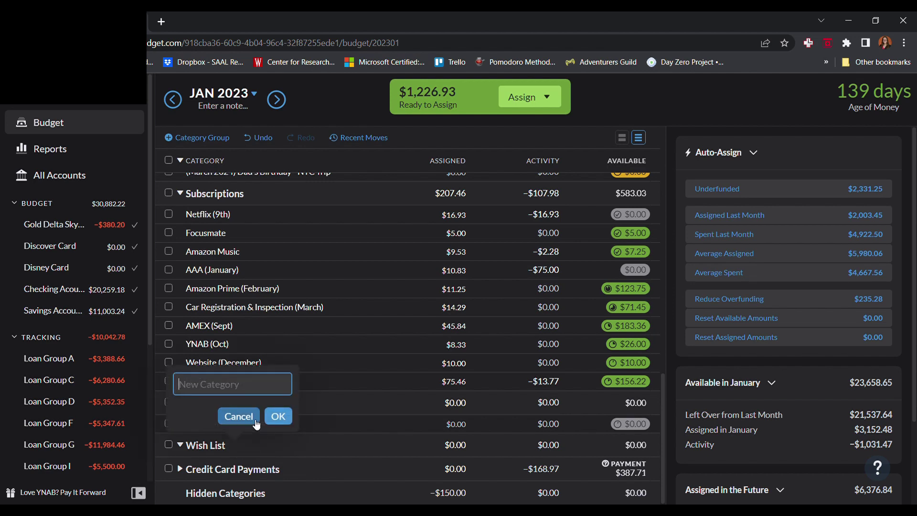
left_click(239, 415)
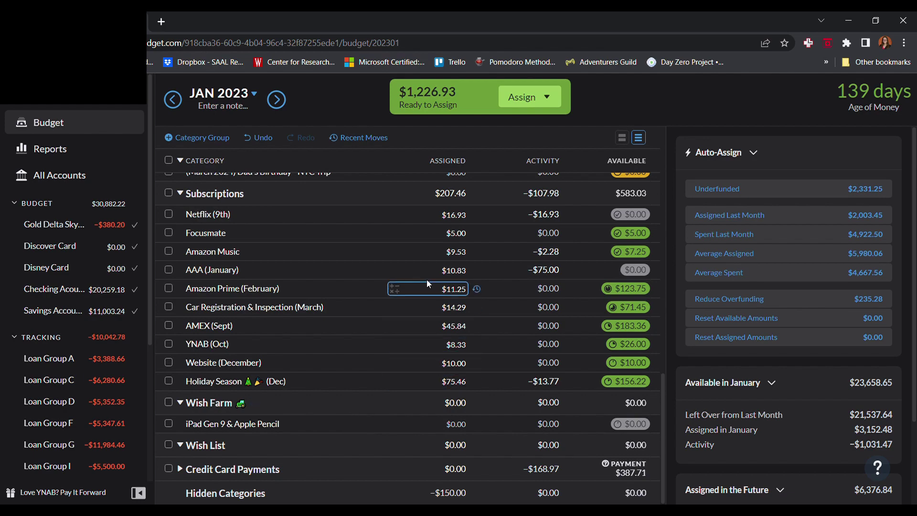
Set the January amount assigned to Emergency Fund to $1,100.00
scroll(426, 283, "up", 5)
scroll(426, 283, "up", 6)
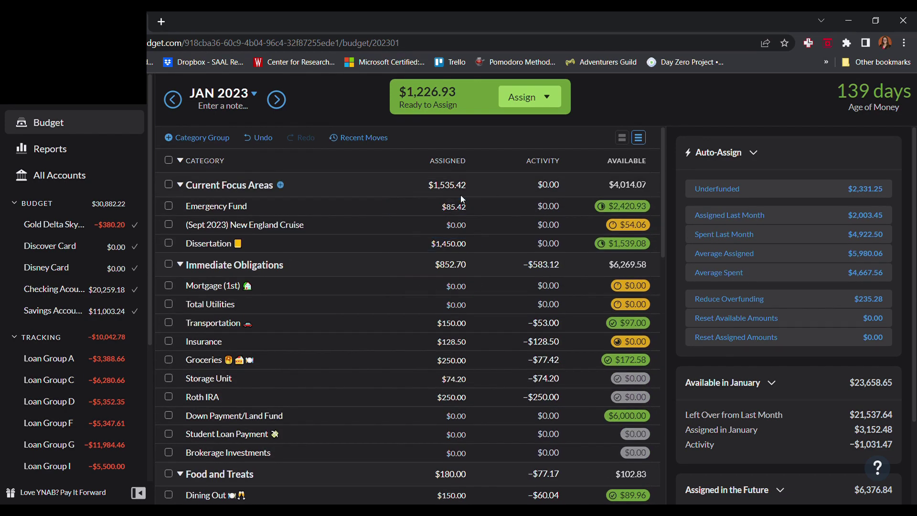
left_click(427, 206)
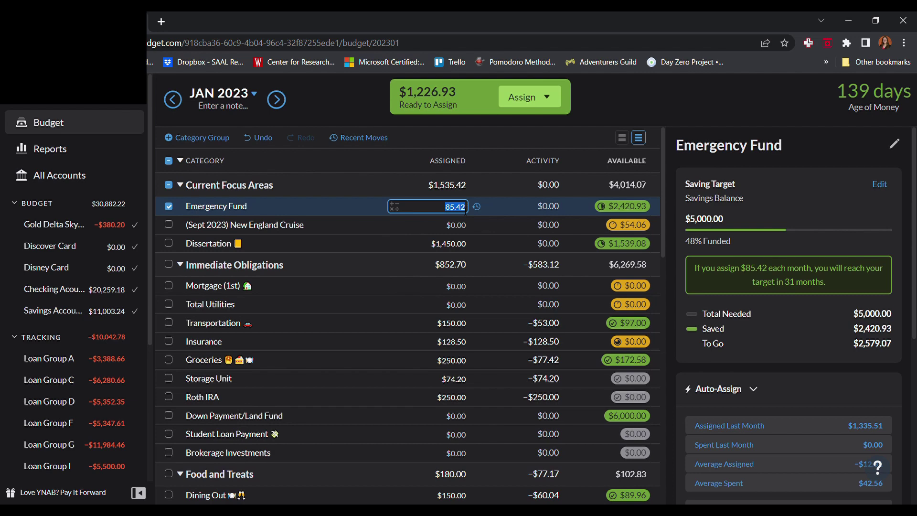
type("1100")
key("Return")
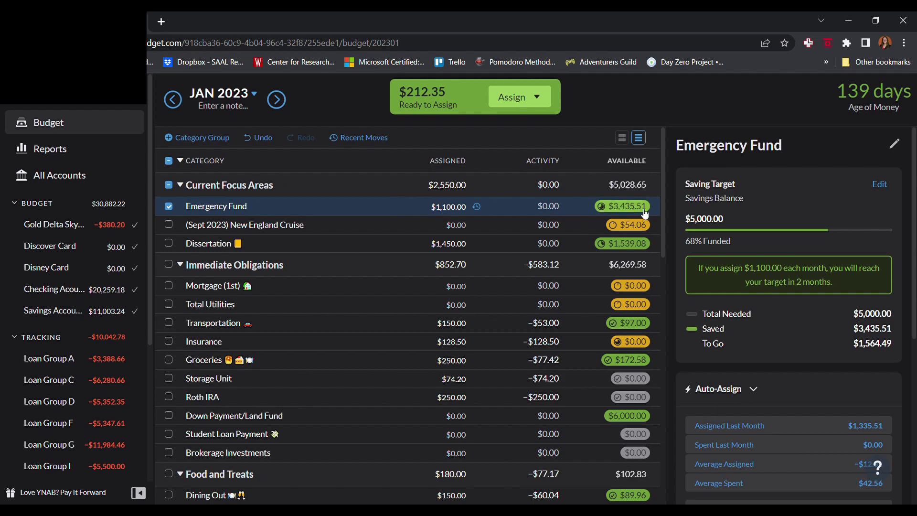
Add $65 to the Emergency Fund's January assignment and subtract $0.51, bringing it to $1,164.49
left_click(456, 211)
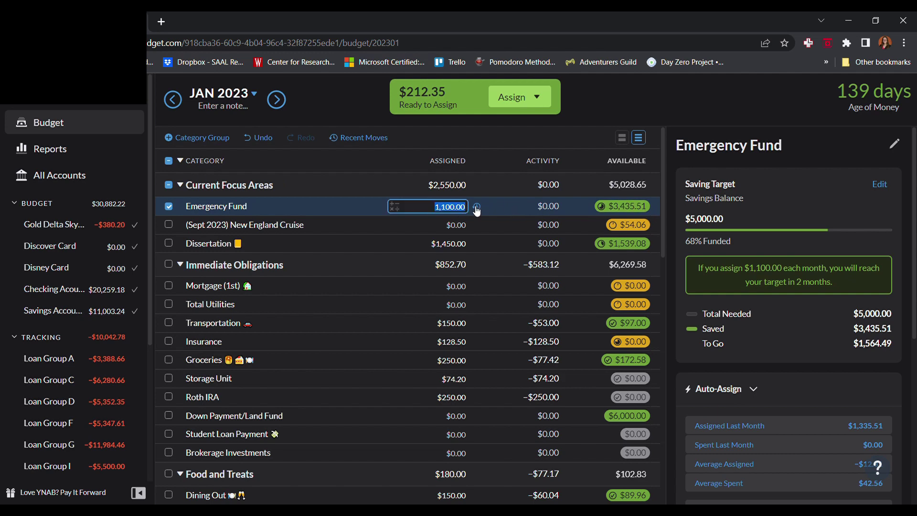
key("End")
type("+65")
key("Return")
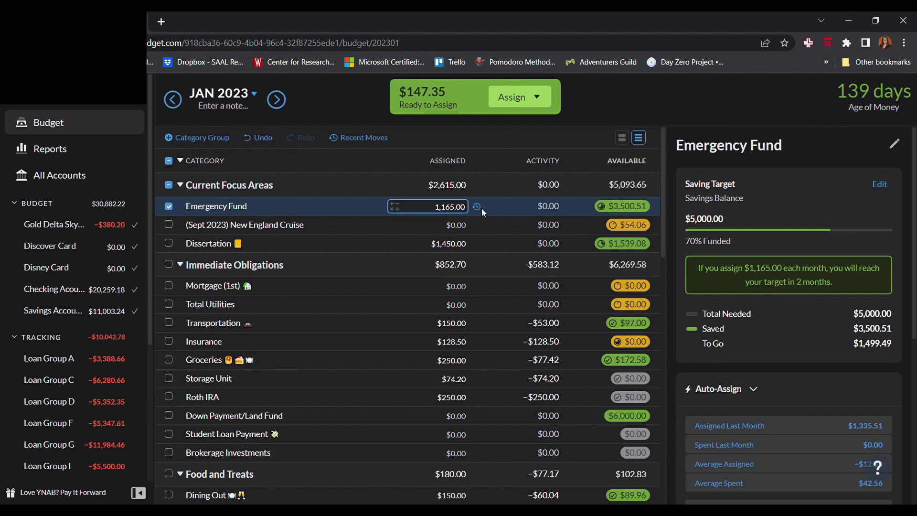
type("-.51")
key("Return")
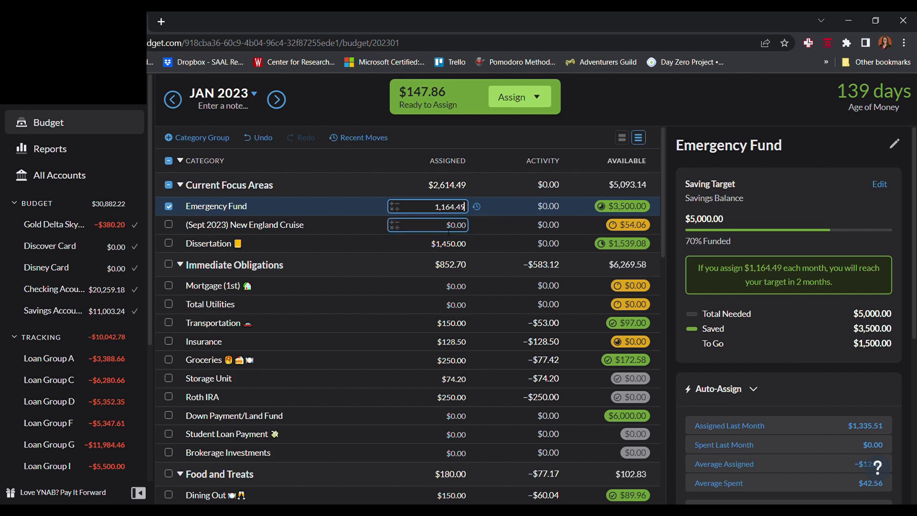
Assign $5.94 to the (Sept 2023) New England Cruise category for January
left_click(448, 225)
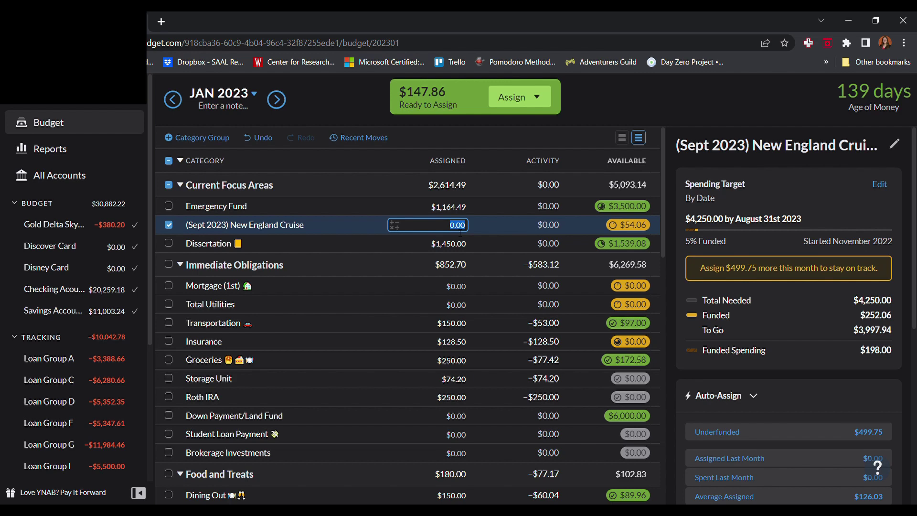
type("5.94")
key("Return")
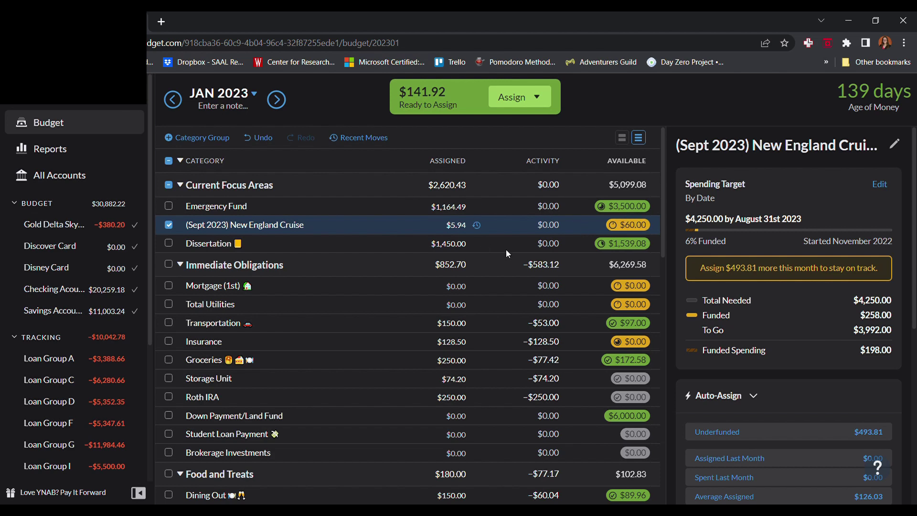
Try to add $10.92 to the Dissertation category's January assignment, and undo the change
left_click(467, 246)
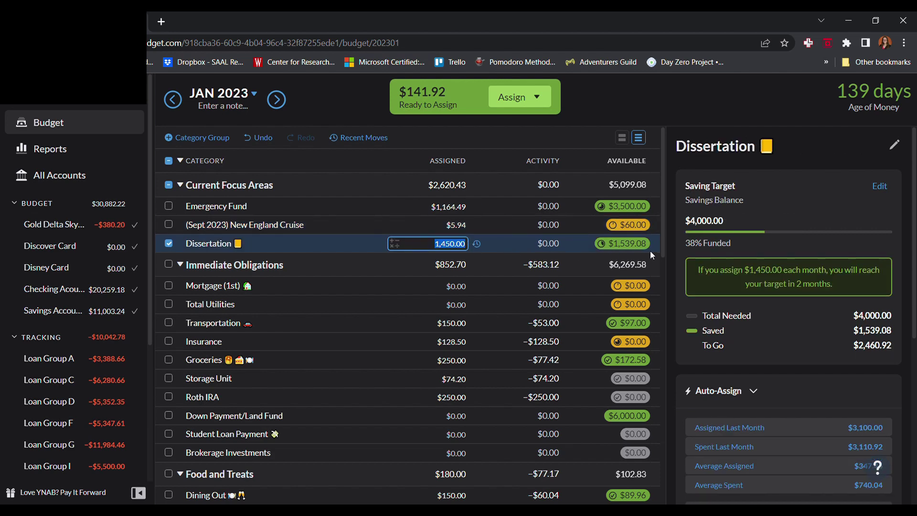
key("Right")
type("10.92")
key("Return")
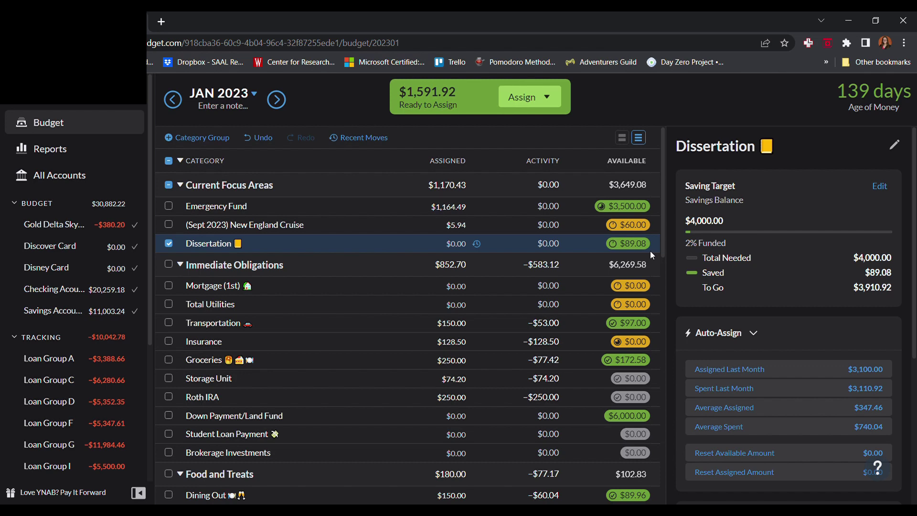
key("ctrl+z")
Add $10.92 to Dissertation's January assignment, bringing it to $1,460.92, and clear the selection
left_click(449, 245)
key("End")
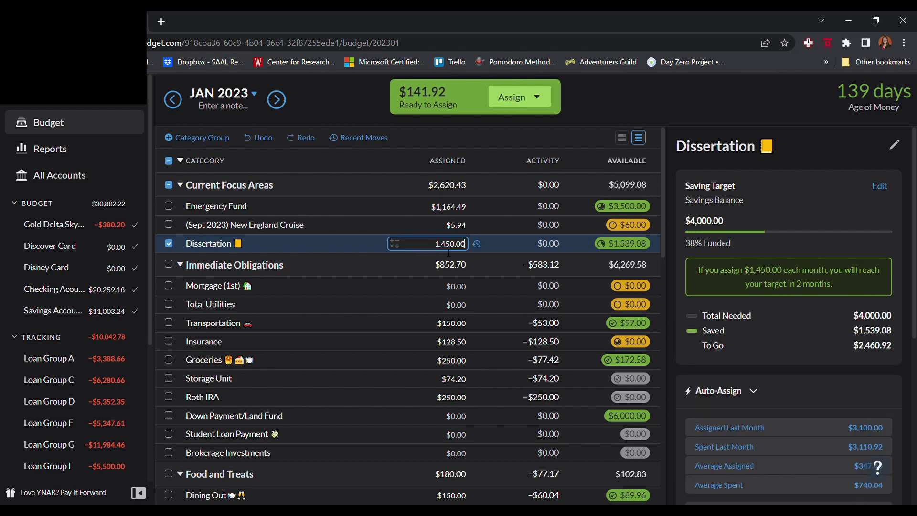
type("+10.2")
key("BackSpace")
type("92")
key("Return")
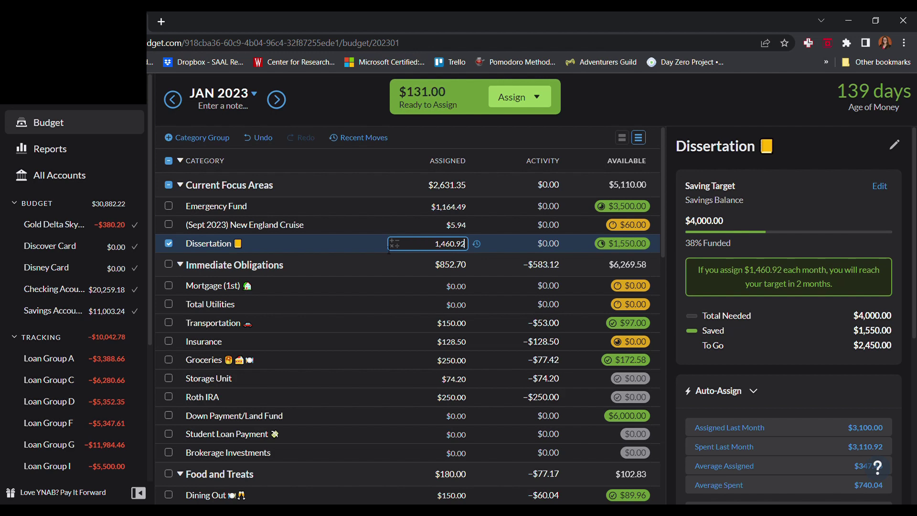
left_click(426, 151)
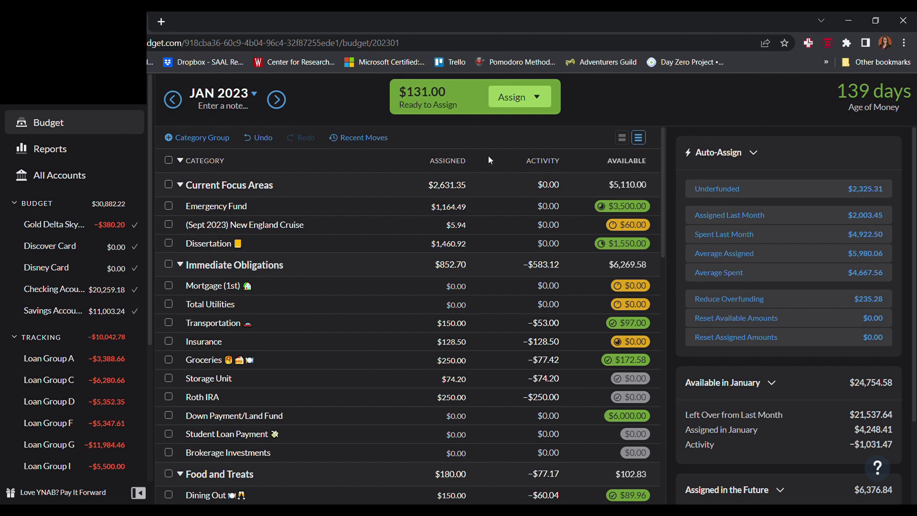
Add $40 and another $50 to the New England Cruise's January assignment, bringing it to $95.94, and clear the selection
left_click(457, 207)
left_click(460, 226)
type("+40")
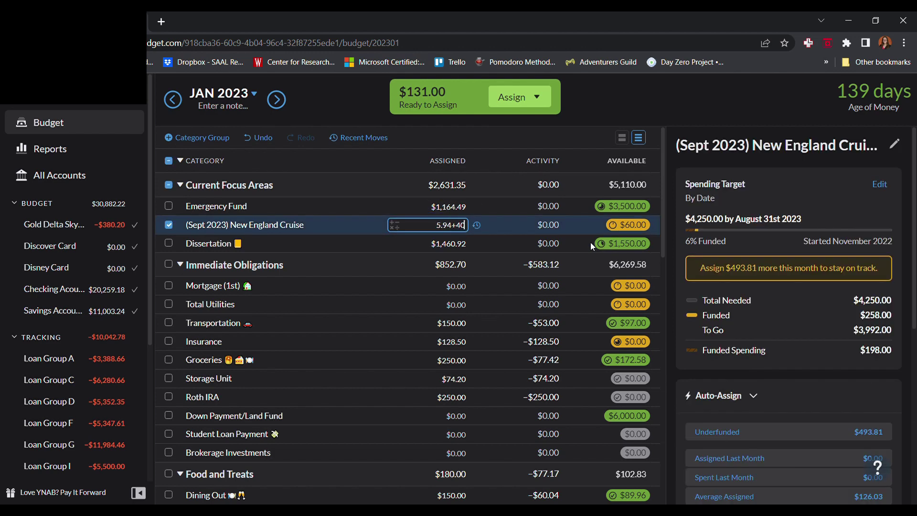
key("Return")
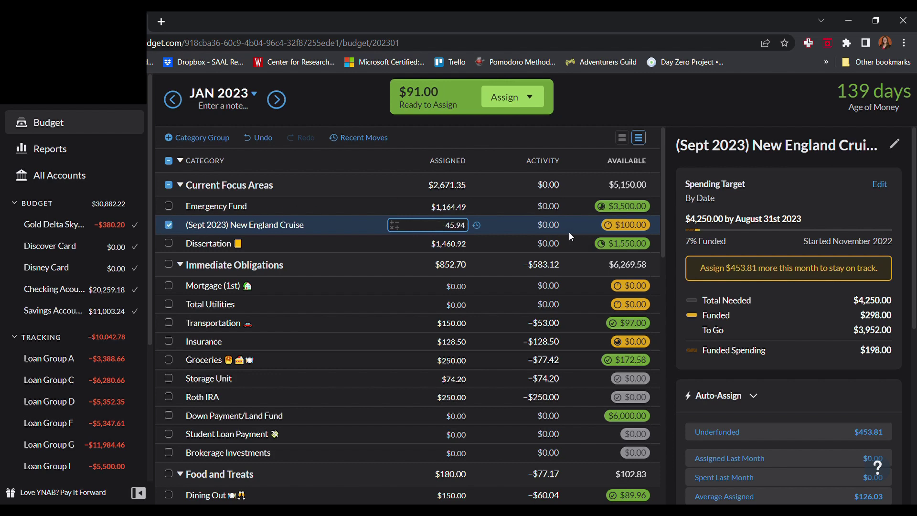
type("+50")
key("Return")
key("Escape")
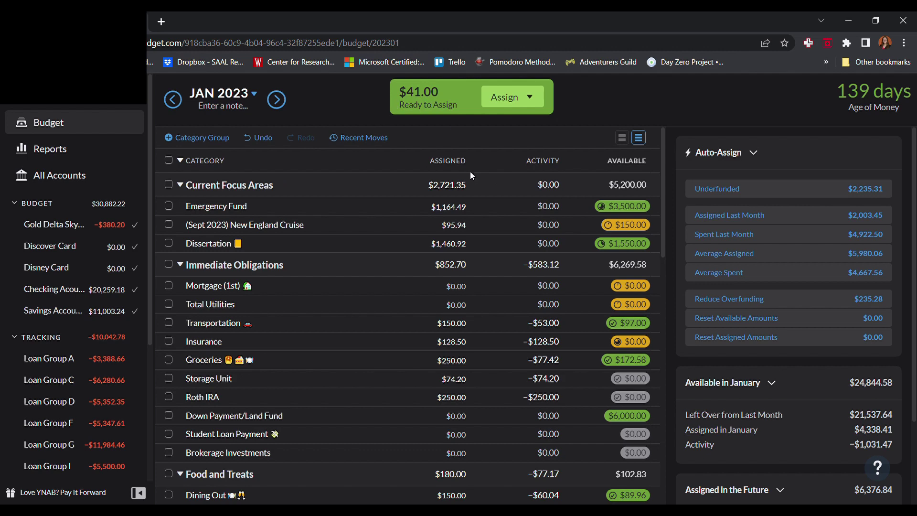
Review the January focus areas, obligations, food and true expense categories to decide where the remaining money should go
scroll(468, 176, "down", 1)
scroll(540, 204, "down", 1)
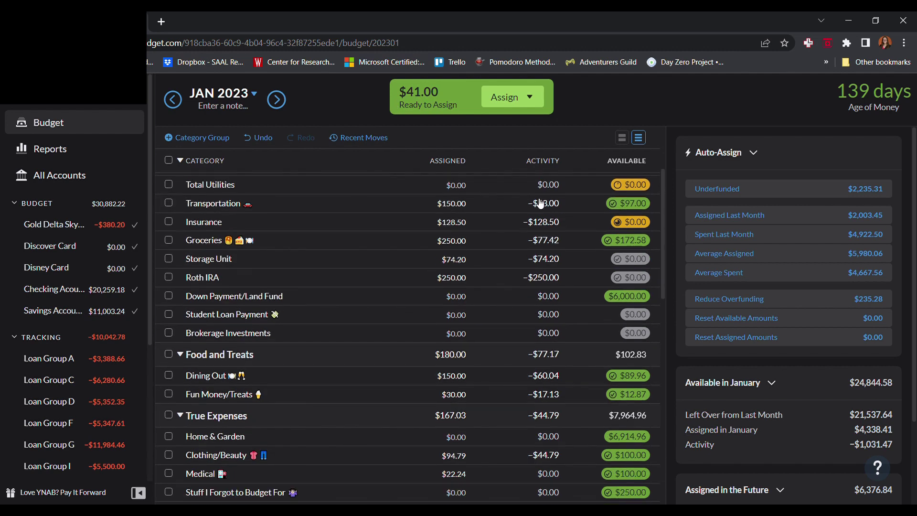
scroll(547, 207, "up", 1)
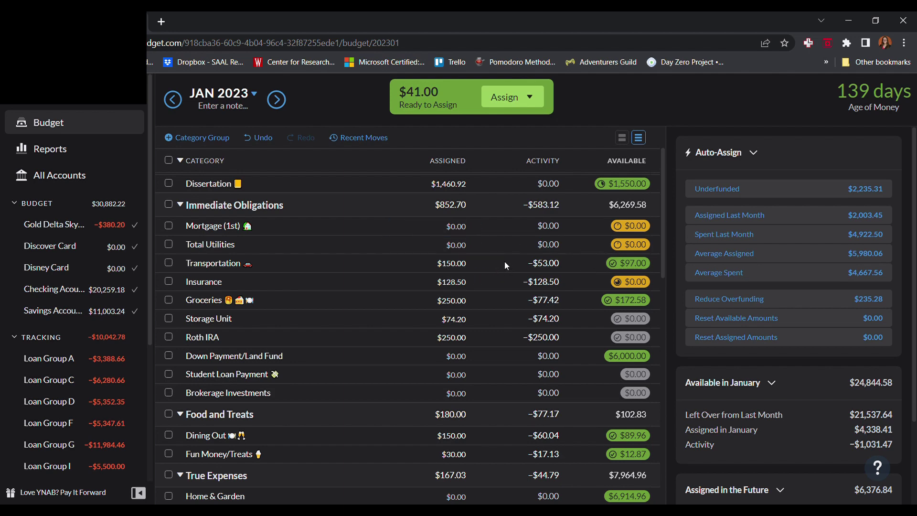
scroll(503, 254, "down", 1)
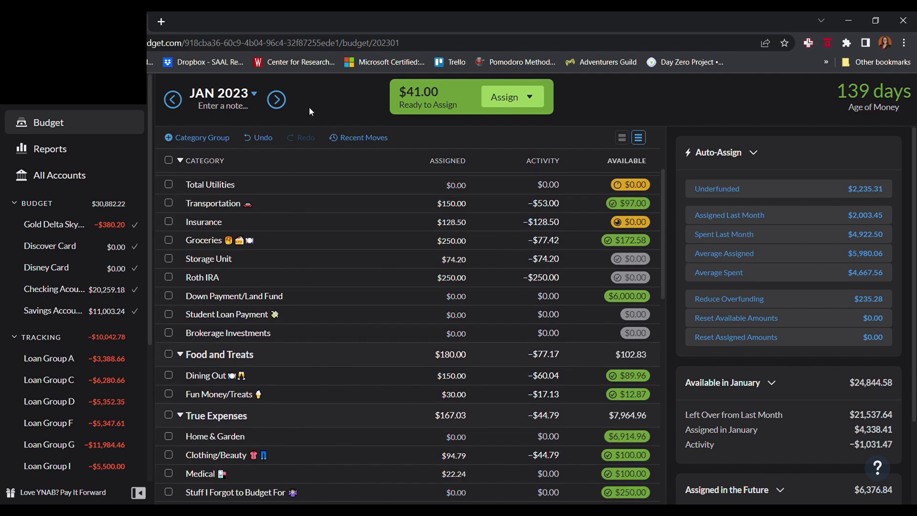
left_click(281, 99)
left_click(473, 227)
key("Escape")
scroll(583, 239, "up", 2)
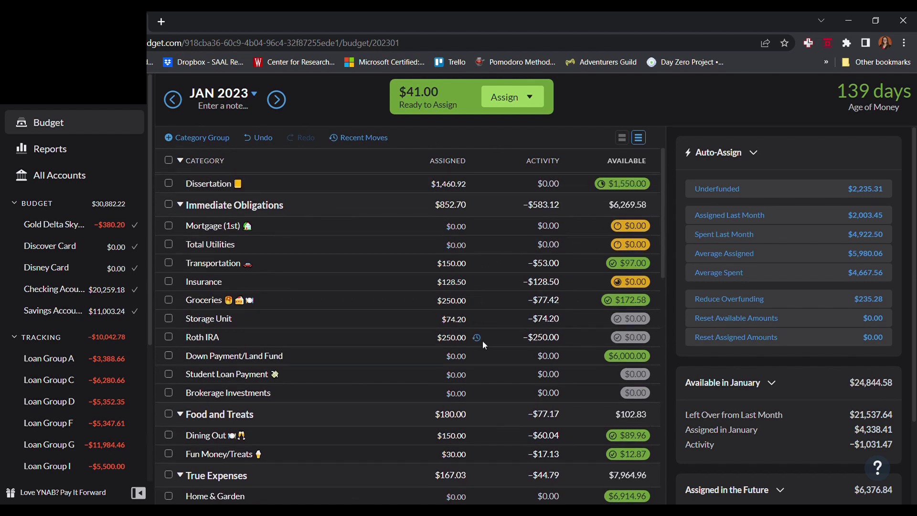
left_click(450, 302)
scroll(585, 267, "up", 1)
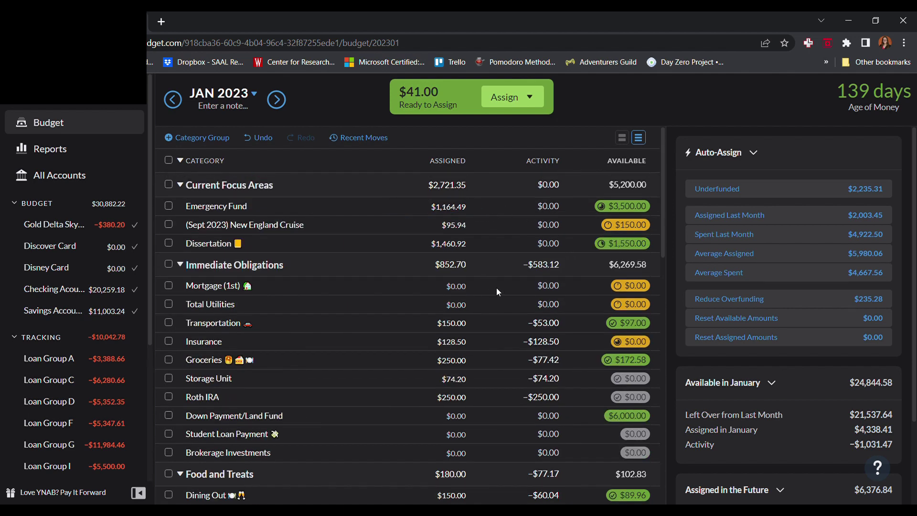
Assign $41 to iPad Gen 9 & Apple Pencil in the Wish Farm group for January and clear the selection
scroll(497, 287, "down", 2)
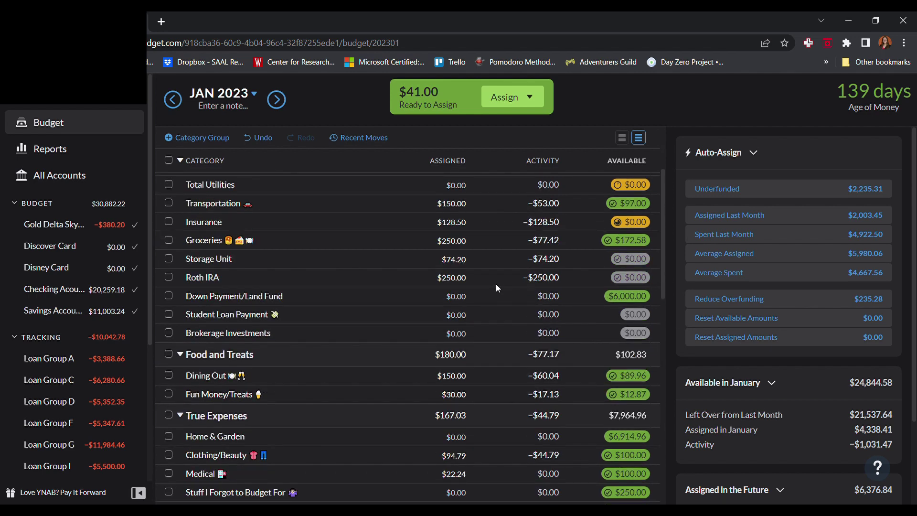
scroll(496, 284, "down", 2)
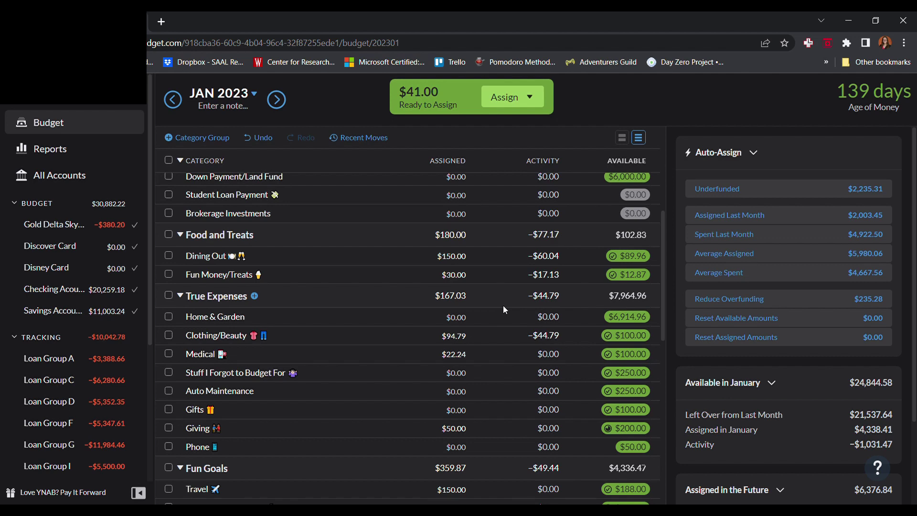
scroll(503, 306, "down", 5)
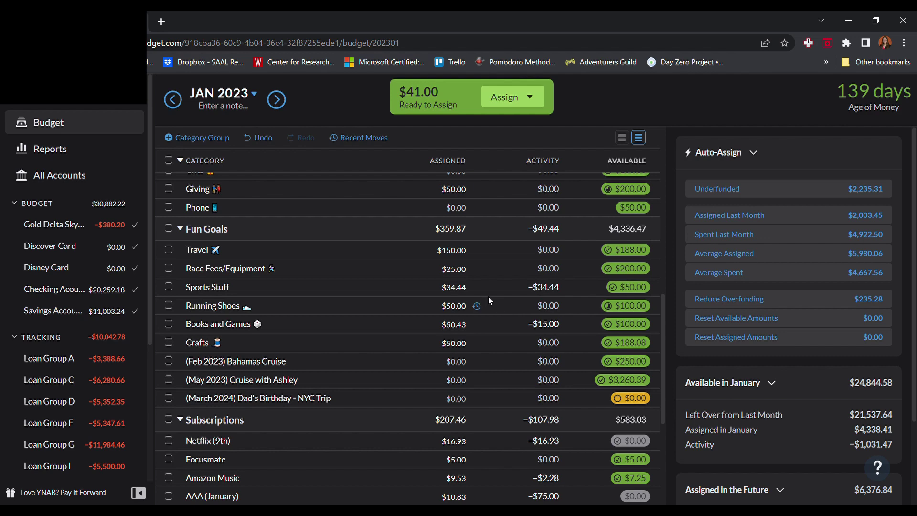
scroll(500, 304, "down", 5)
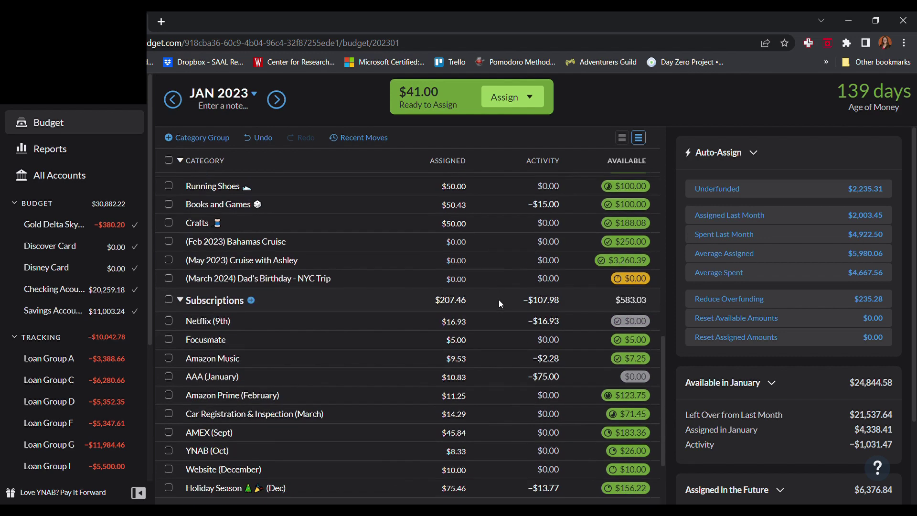
left_click(463, 431)
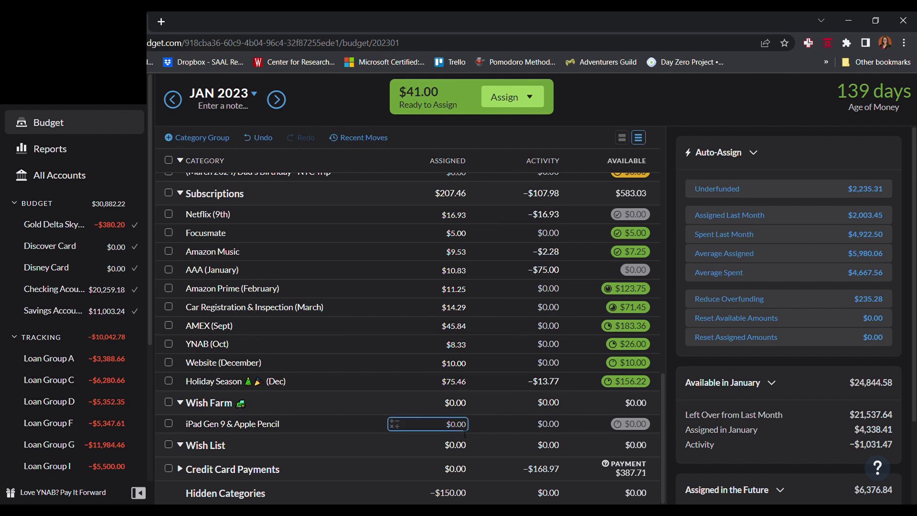
type("41")
key("Return")
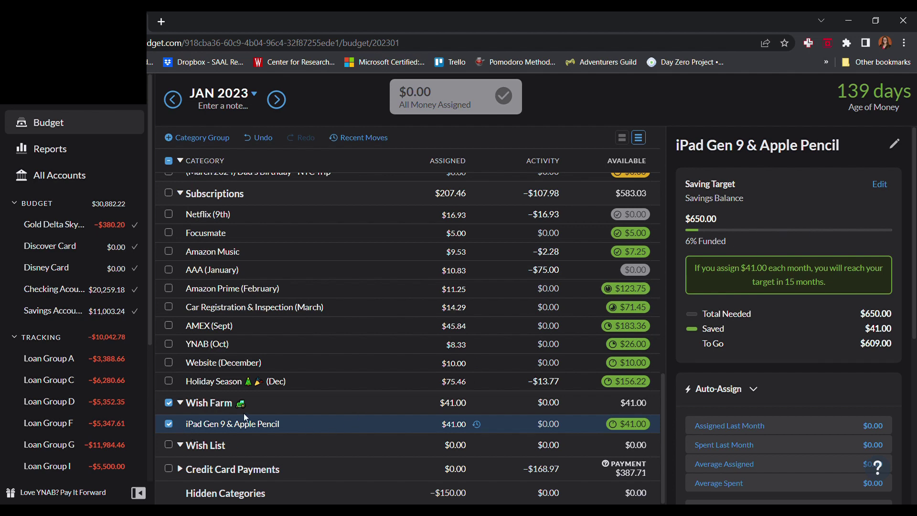
left_click(168, 423)
Review the assigned, activity and available amounts across all January category groups, from Current Focus Areas to Subscriptions
scroll(463, 344, "up", 5)
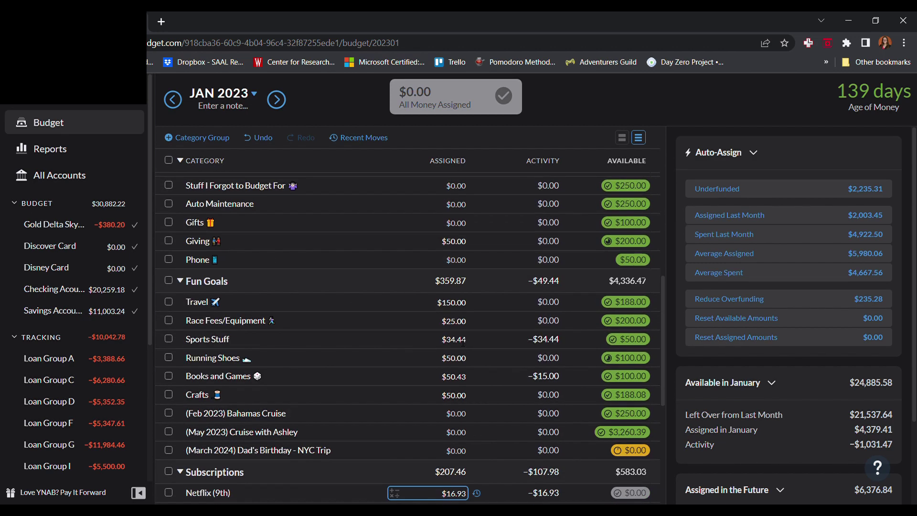
scroll(462, 341, "up", 10)
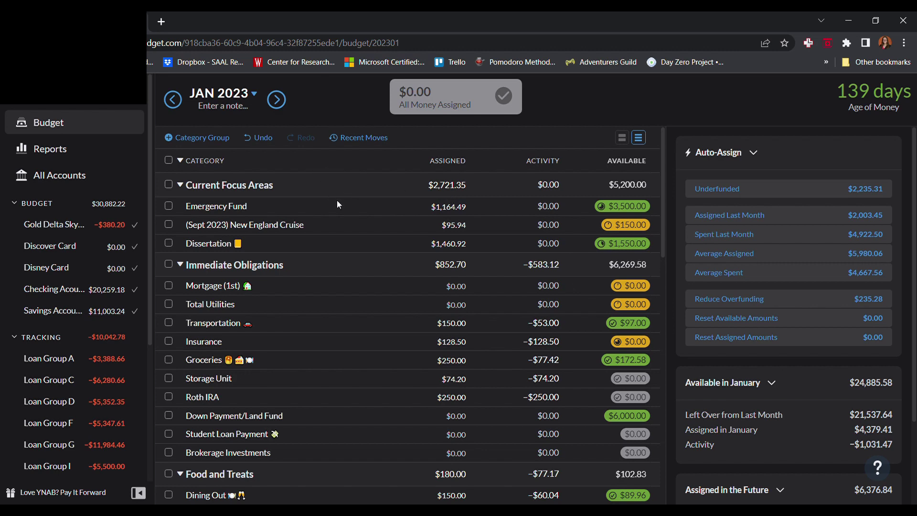
scroll(302, 248, "down", 14)
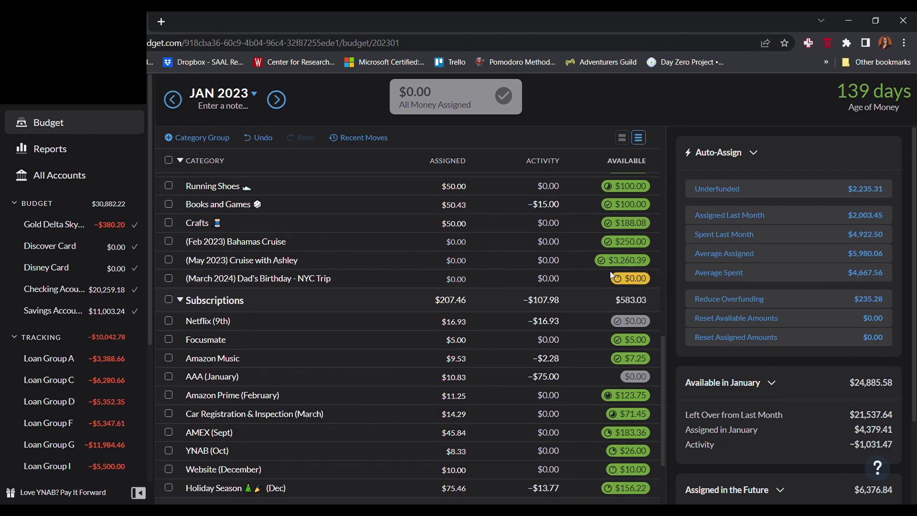
scroll(309, 297, "up", 4)
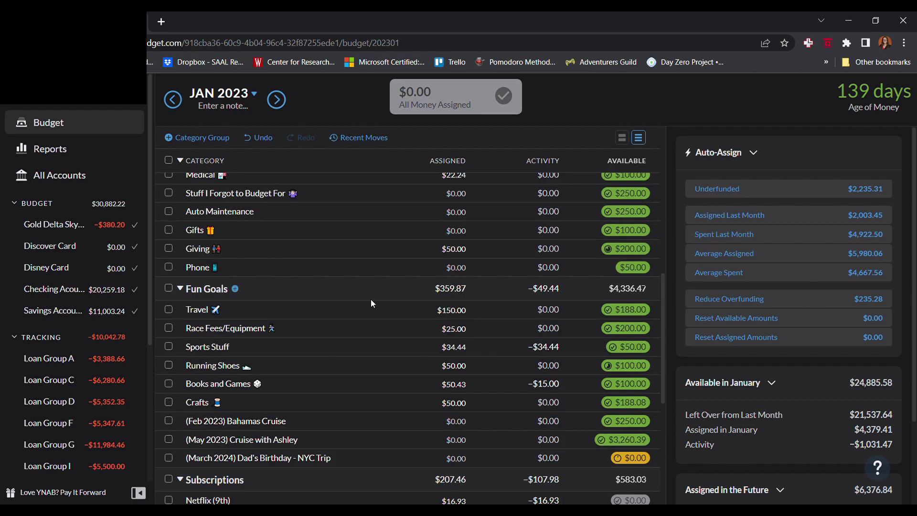
scroll(371, 299, "up", 3)
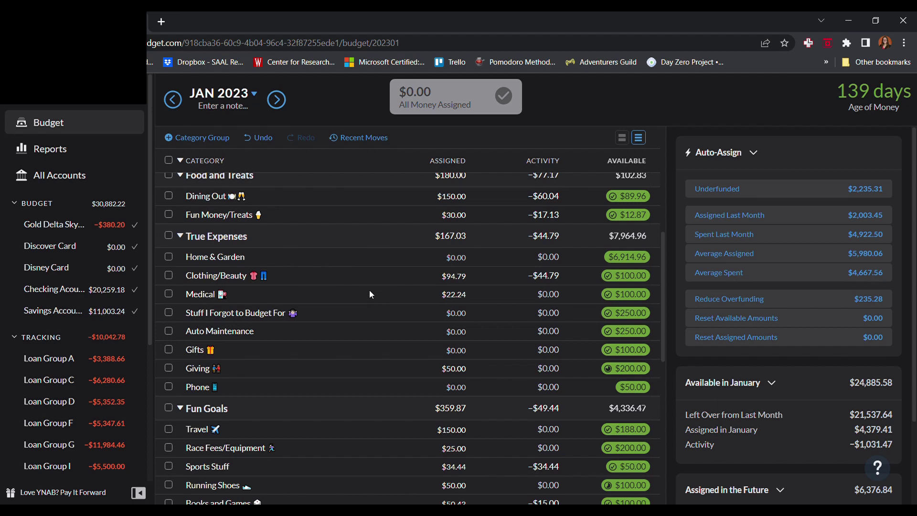
scroll(370, 294, "up", 3)
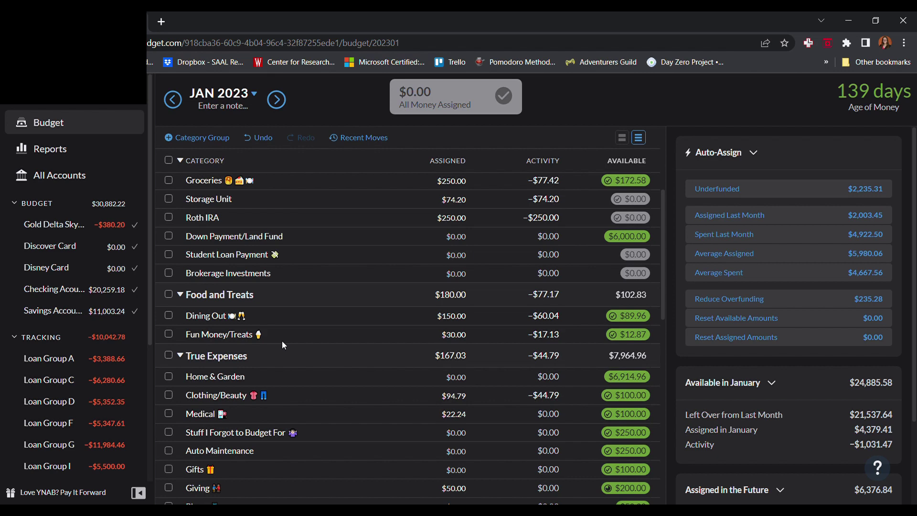
scroll(283, 342, "down", 4)
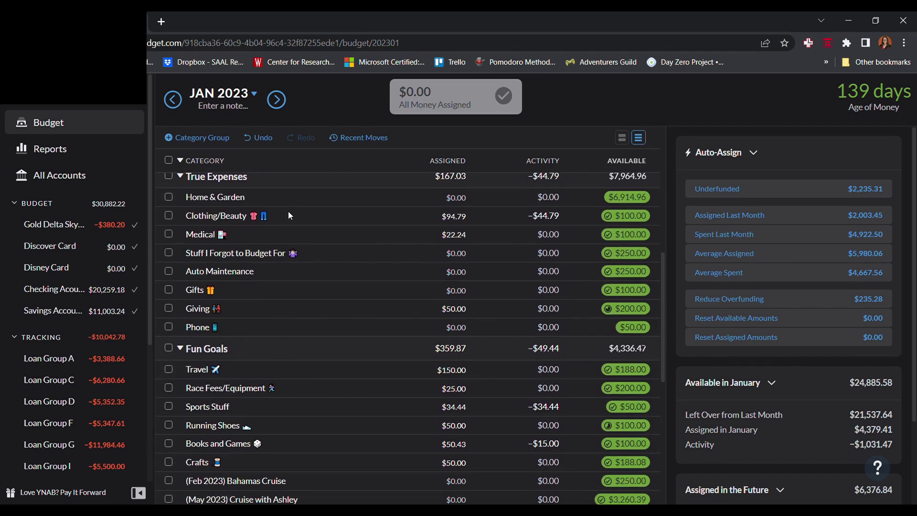
scroll(293, 268, "up", 1)
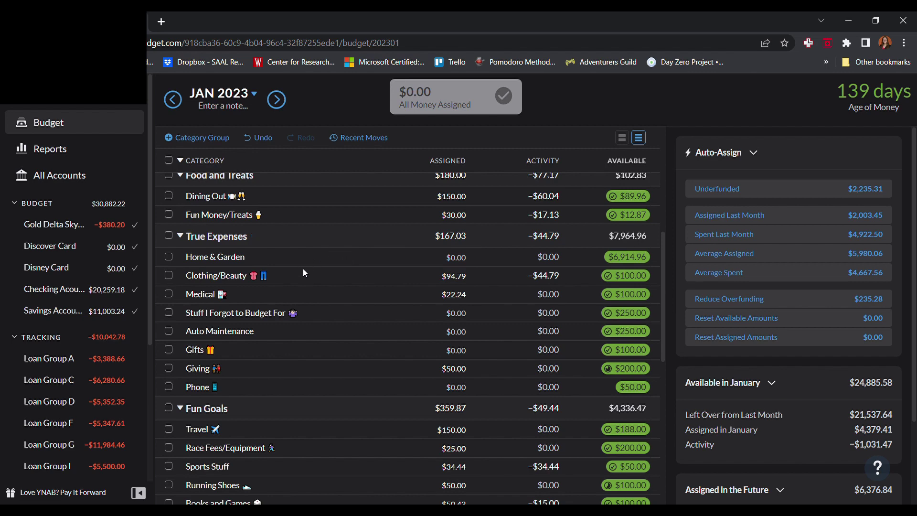
scroll(363, 270, "up", 5)
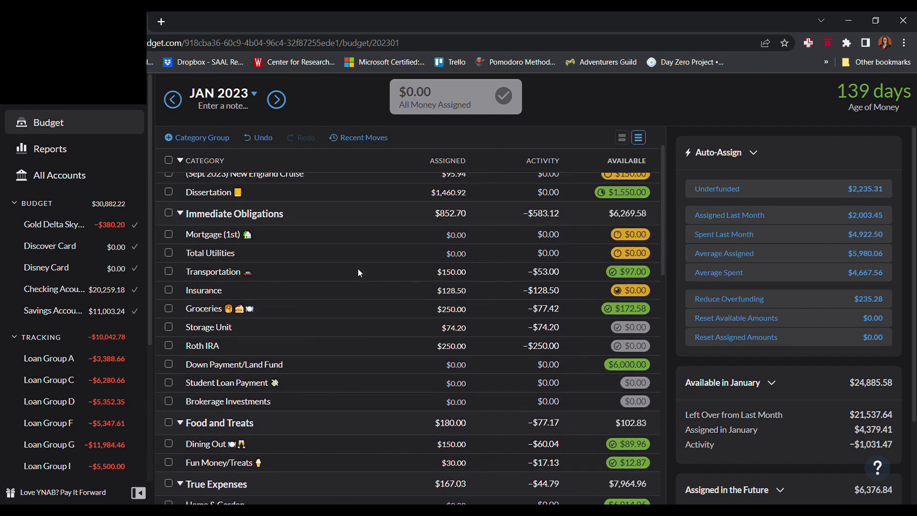
scroll(358, 269, "down", 1)
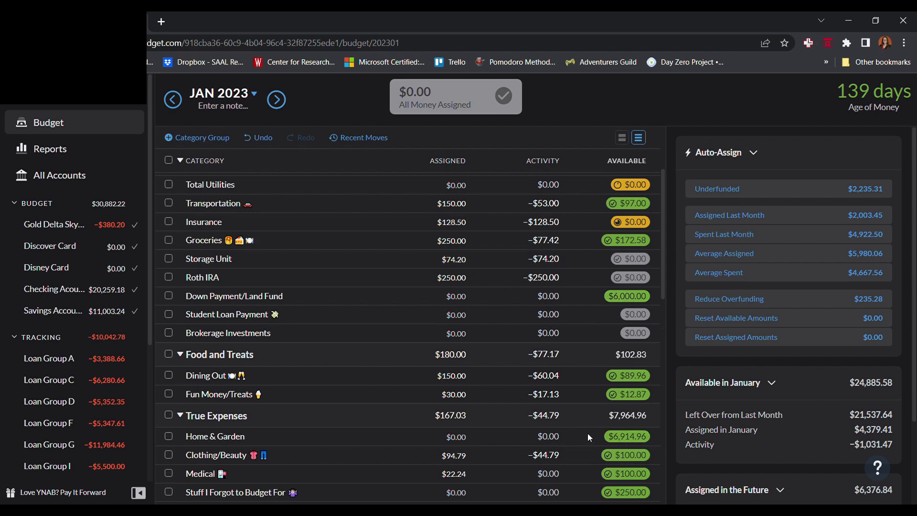
Switch to the February 2023 budget and examine its category amounts, from Mortgage (1st) through Fun Goals
scroll(565, 422, "up", 3)
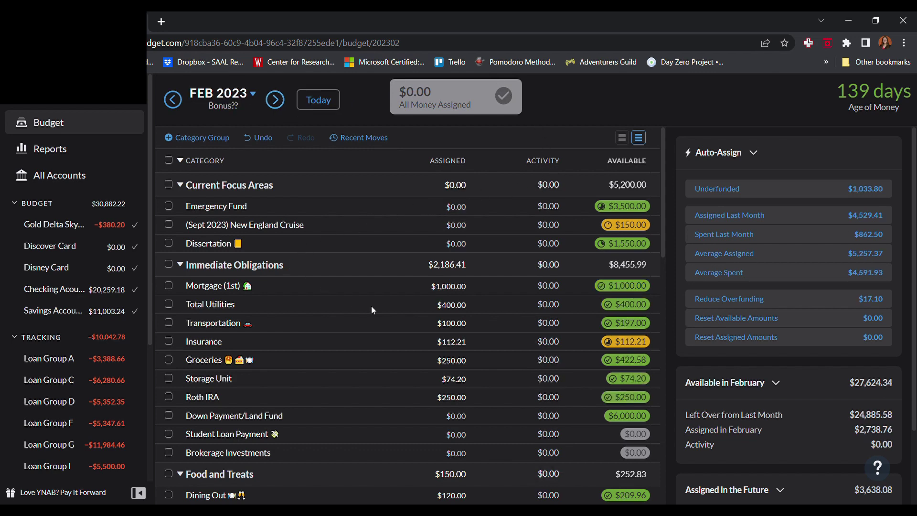
left_click(444, 286)
key("Escape")
left_click(453, 290)
key("Return")
left_click(462, 286)
key("Return")
scroll(344, 218, "down", 5)
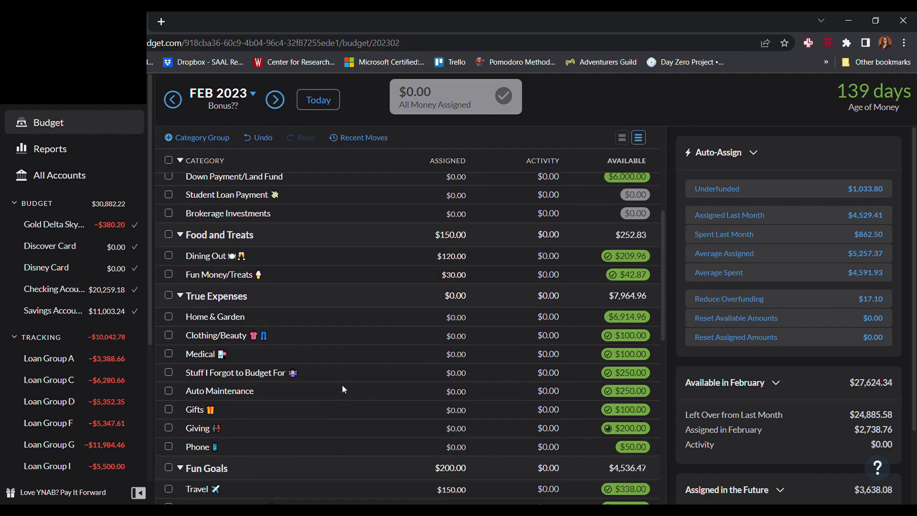
scroll(341, 386, "down", 4)
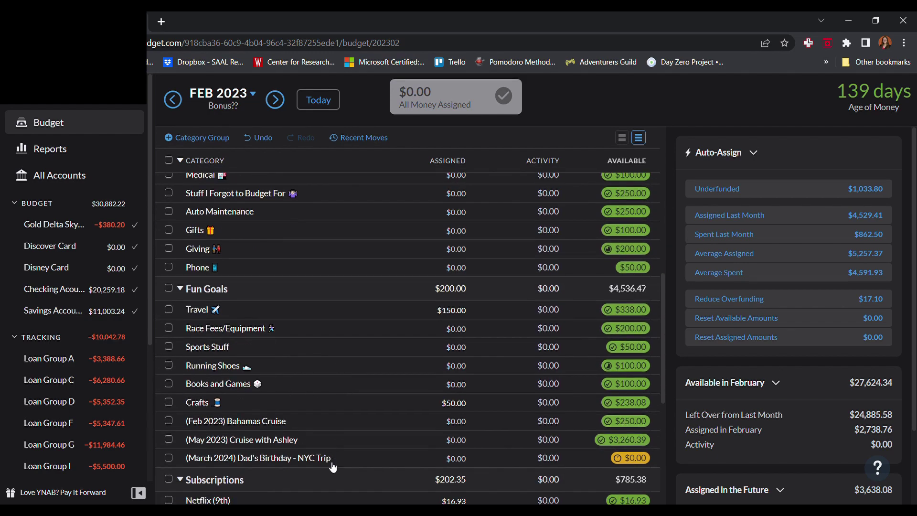
scroll(349, 397, "up", 9)
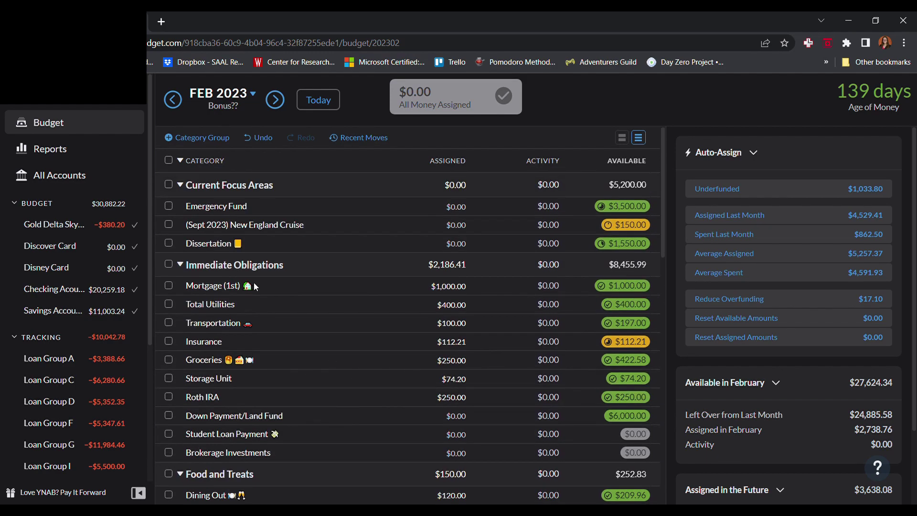
Check the February obligations, food and true expense categories, and return to the current month's budget, January 2023
scroll(277, 291, "down", 3)
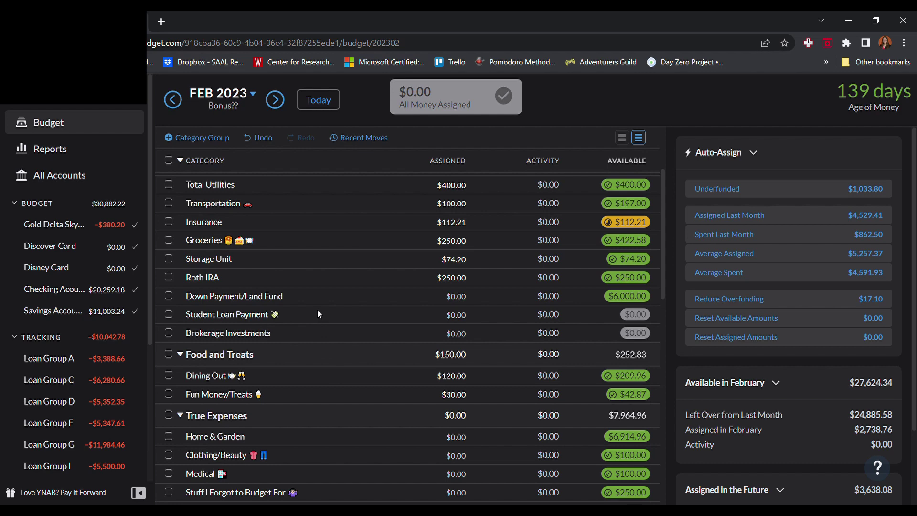
scroll(330, 310, "up", 3)
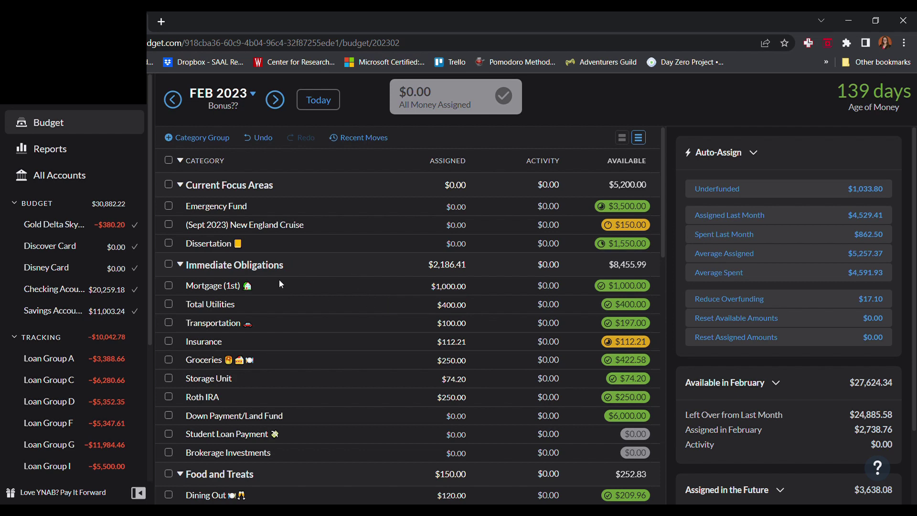
left_click(318, 99)
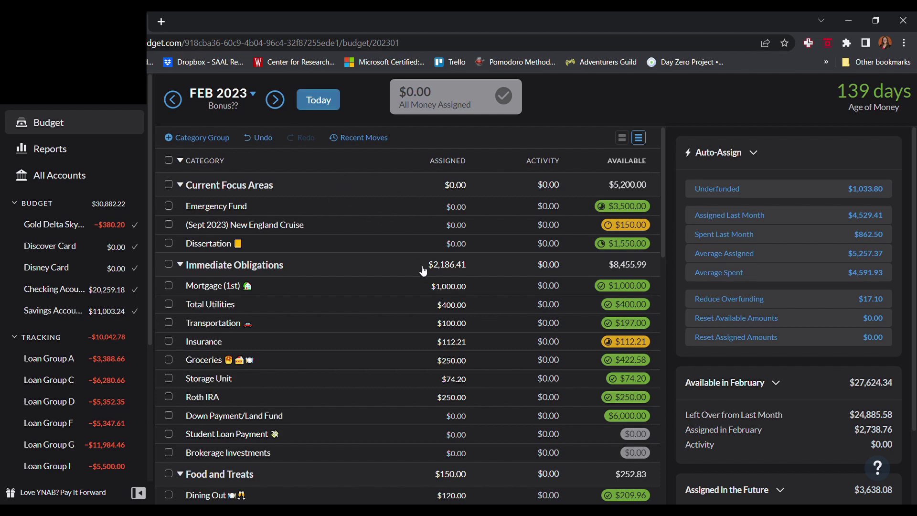
left_click(331, 104)
Examine the January amounts from Current Focus Areas through Subscriptions, Wish Farm and Credit Card Payments, leaving the assigned values unedited
scroll(430, 222, "down", 2)
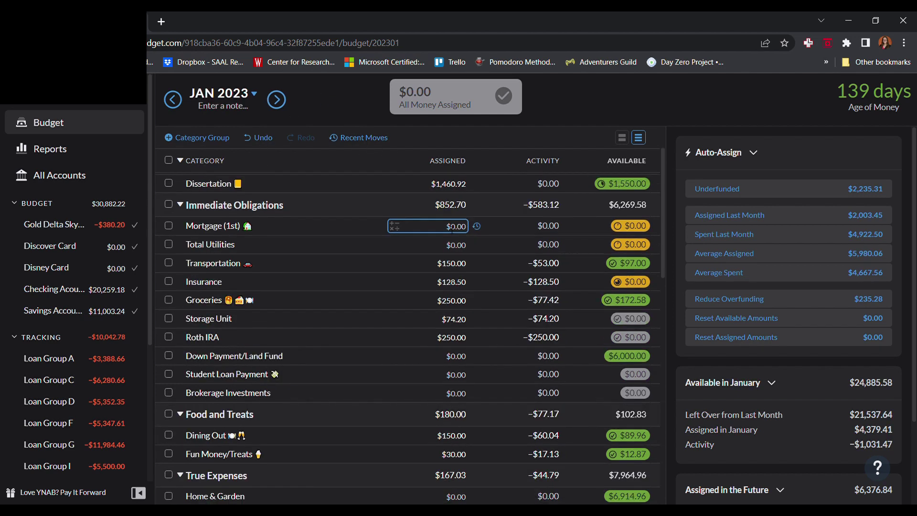
scroll(430, 222, "up", 2)
left_click(453, 206)
key("Escape")
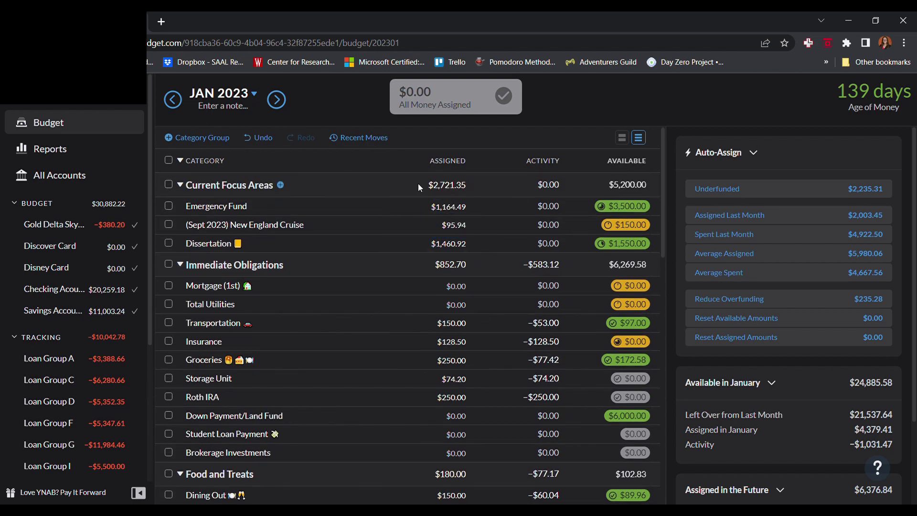
left_click(411, 207)
key("Escape")
scroll(504, 205, "down", 1)
scroll(501, 267, "down", 10)
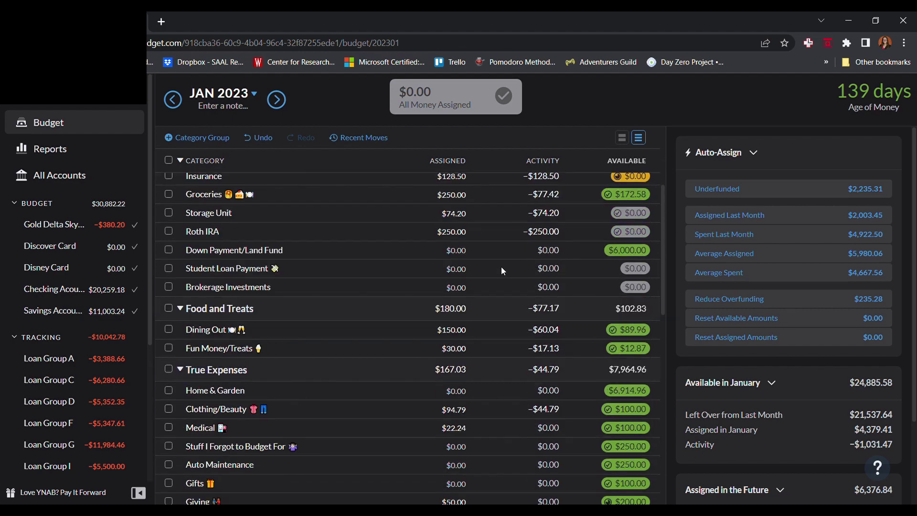
scroll(503, 261, "down", 1)
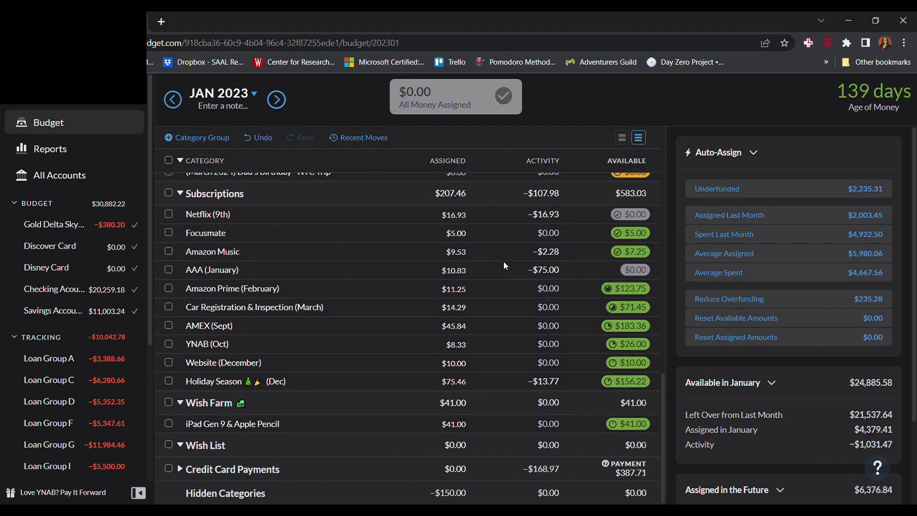
scroll(504, 260, "up", 12)
scroll(504, 258, "up", 1)
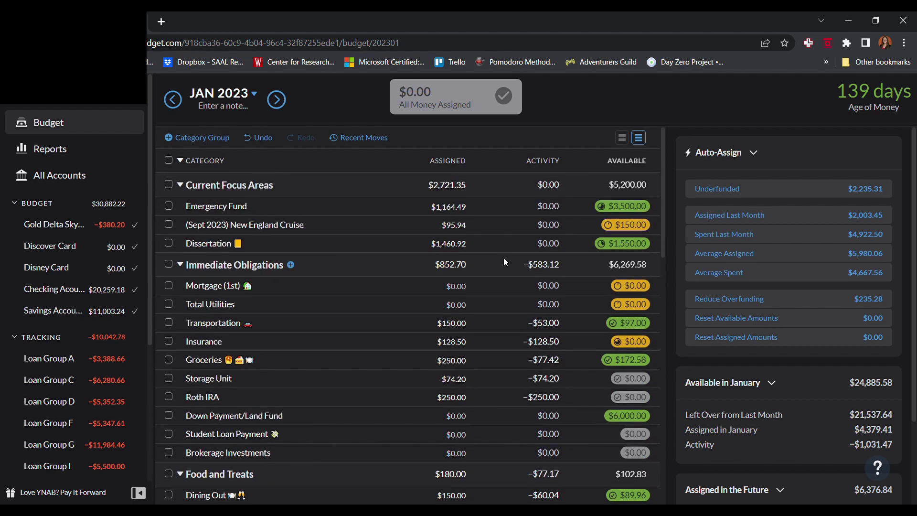